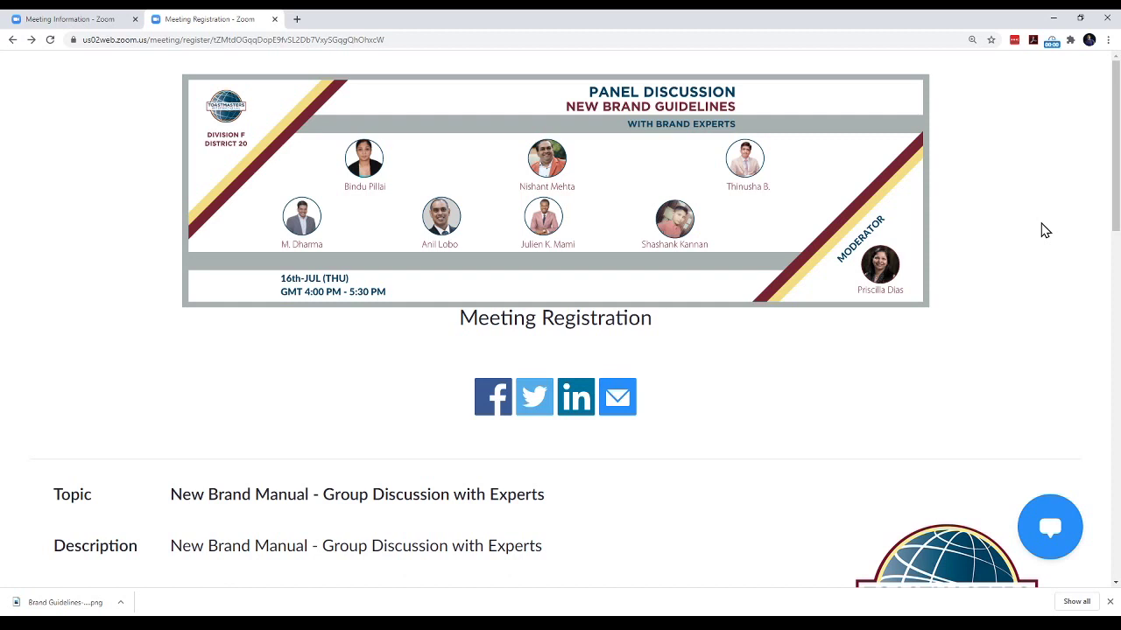
Step: Examine the sample meeting registration page, including its banner, topic, logo and form fields
scroll(1044, 230, down, 1)
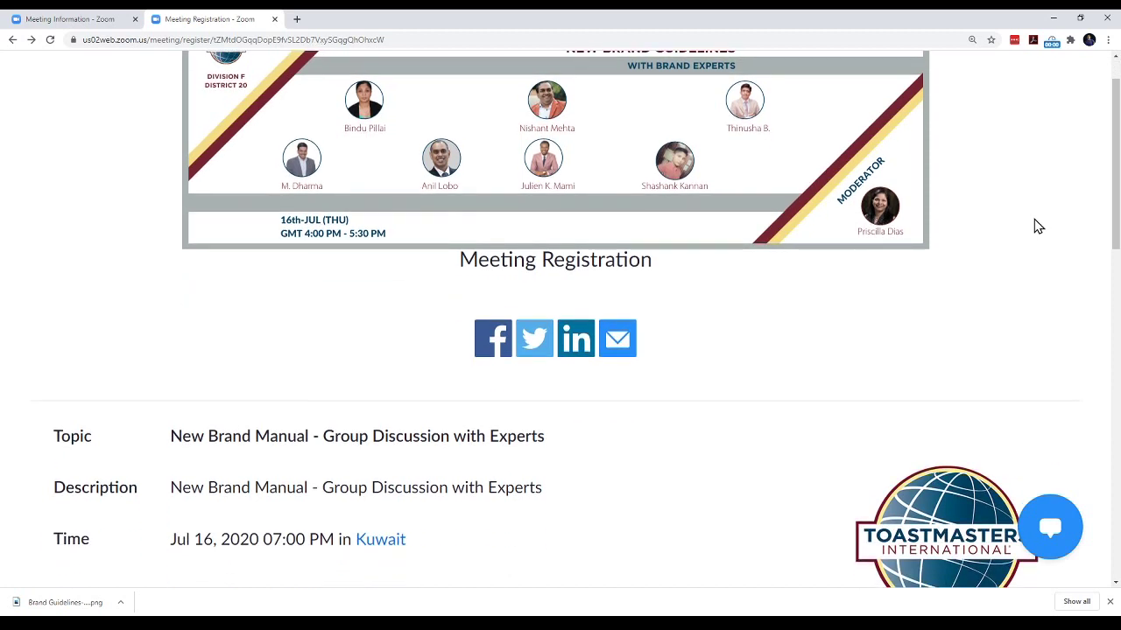
scroll(827, 315, down, 1)
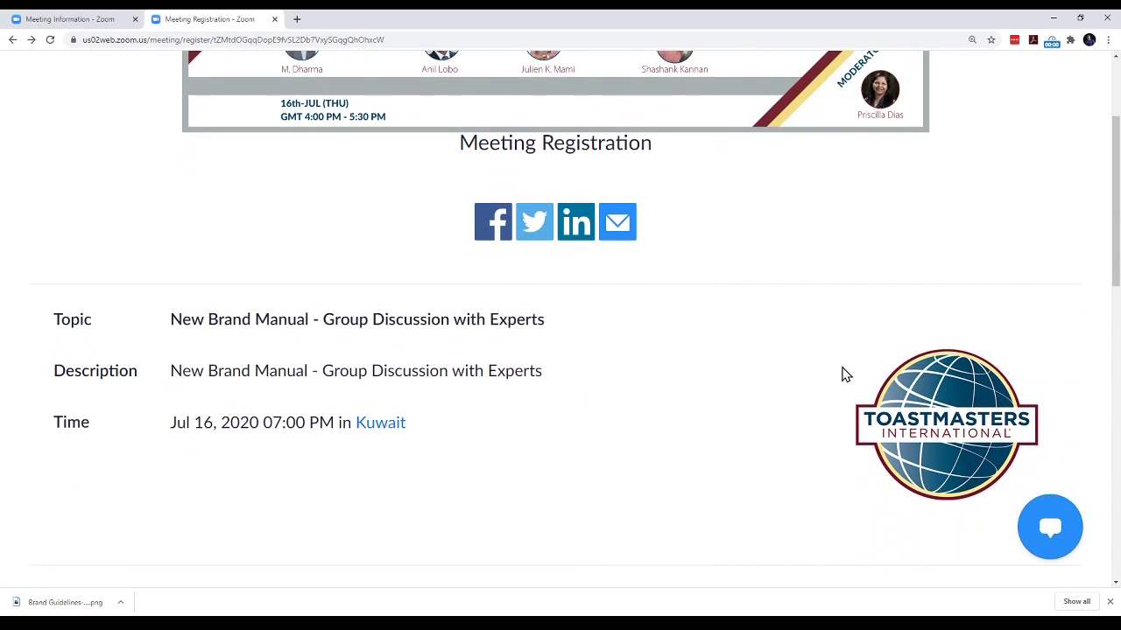
scroll(828, 370, down, 3)
scroll(829, 367, down, 1)
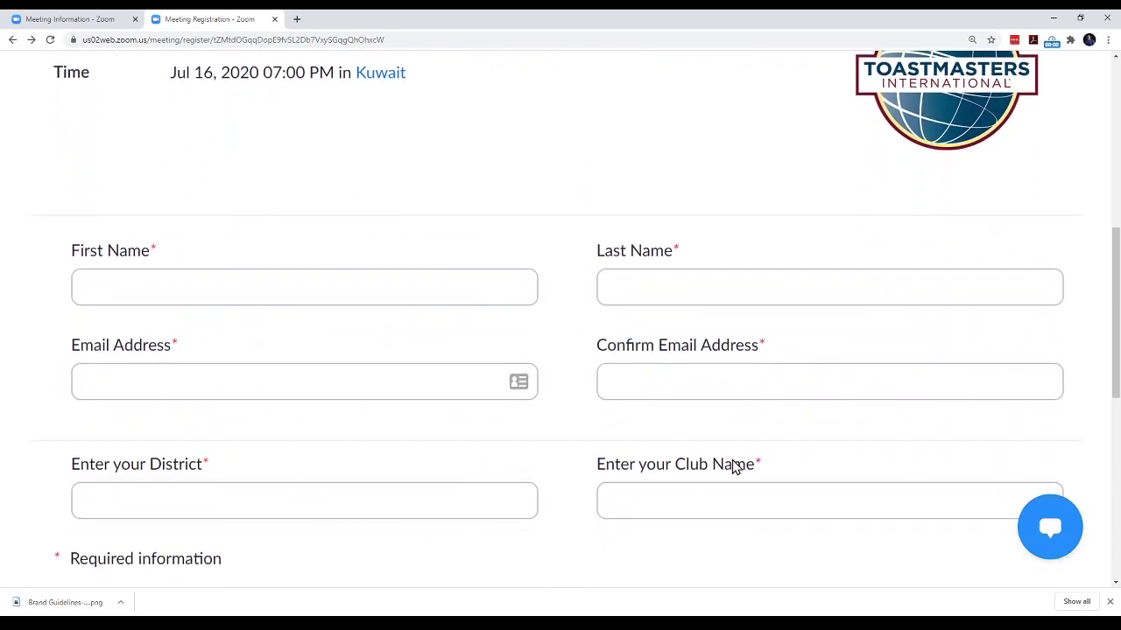
scroll(733, 461, up, 3)
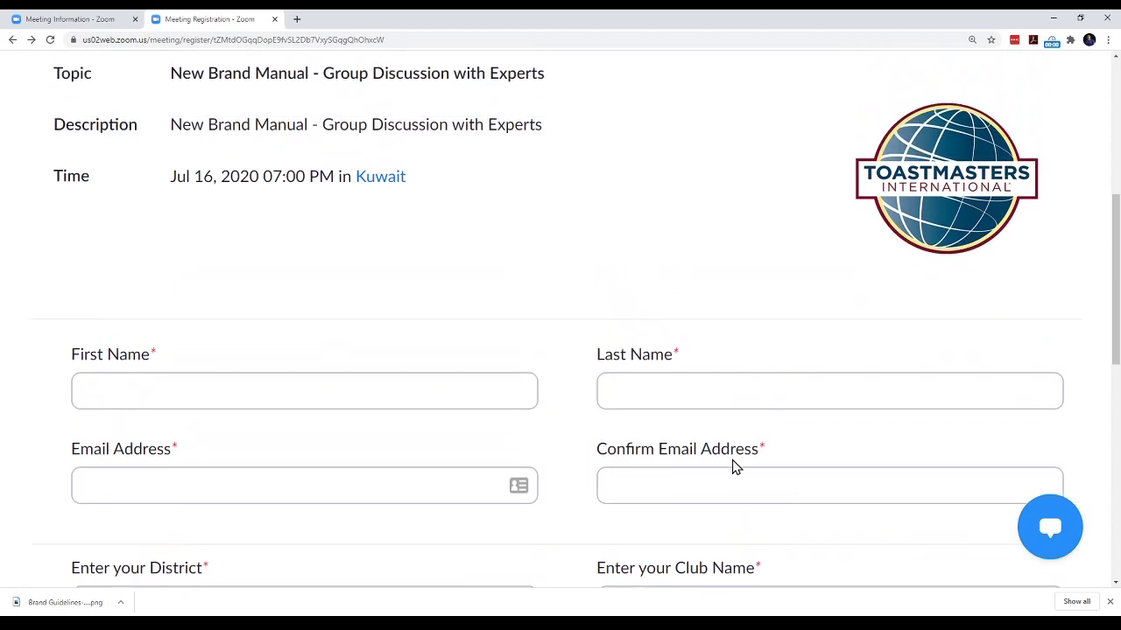
scroll(734, 428, up, 3)
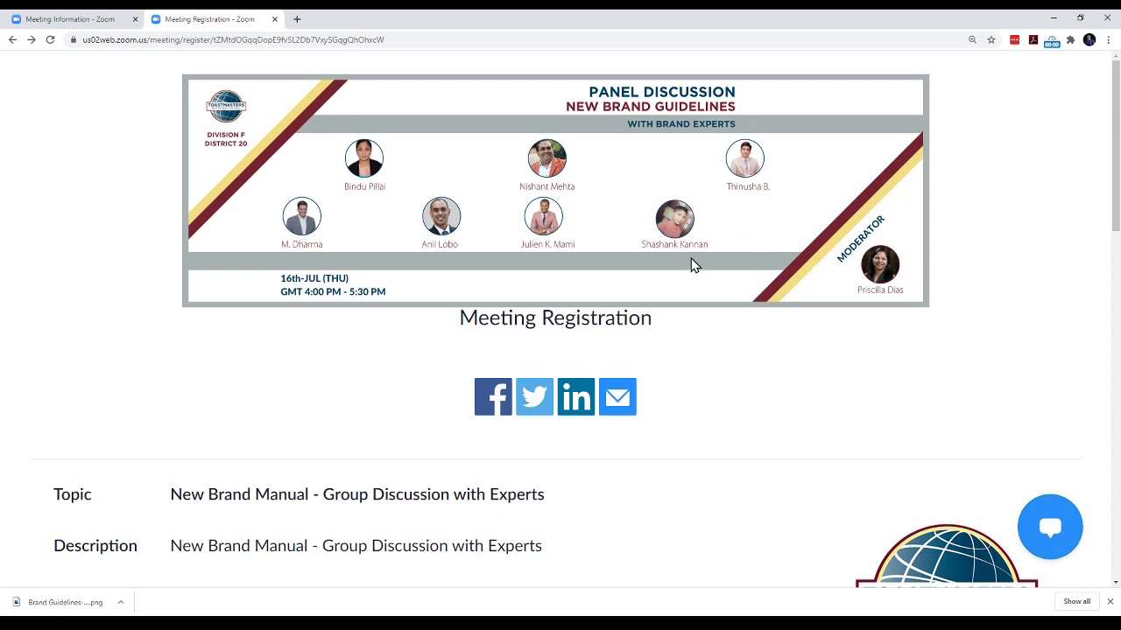
scroll(725, 341, down, 3)
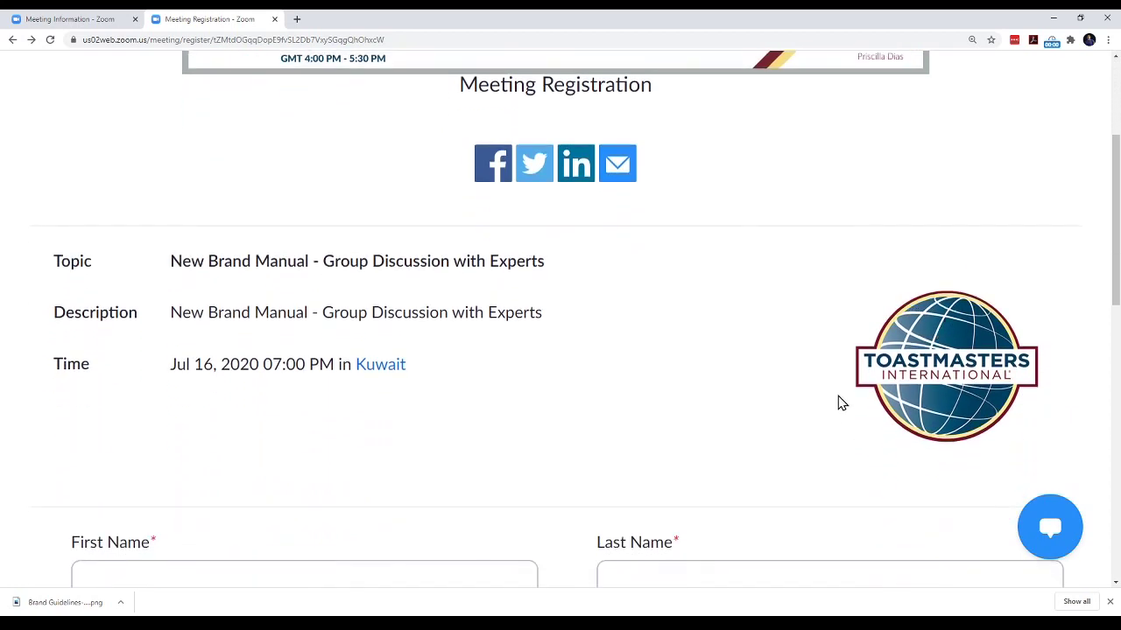
scroll(847, 431, down, 4)
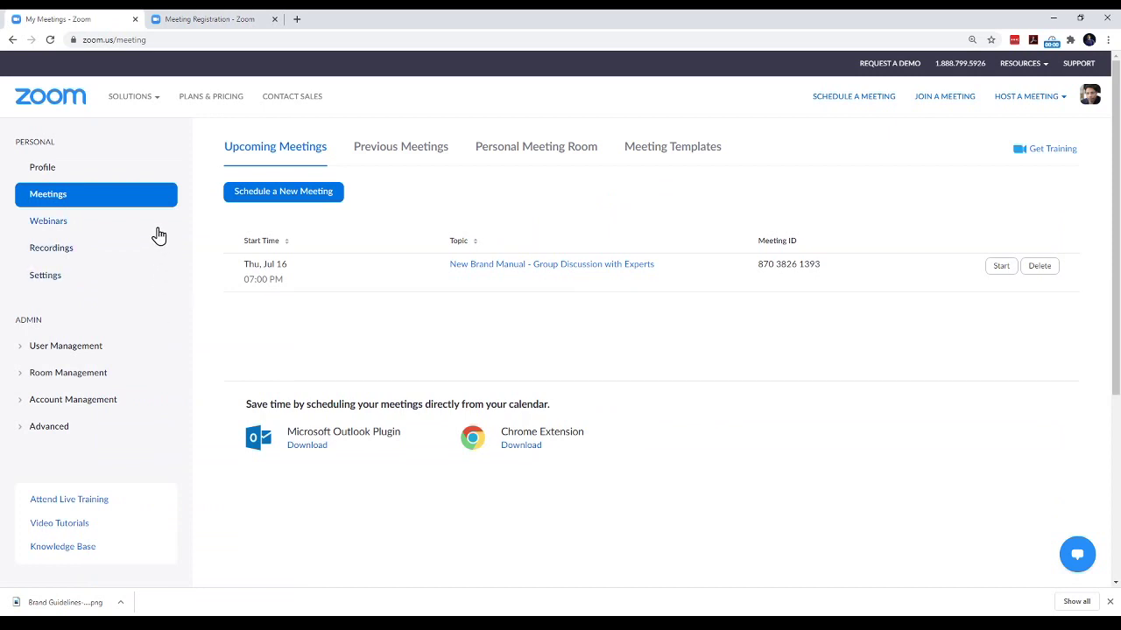
Step: Start scheduling a new meeting with "Workshop on Public Speaking" as both its topic and description
click(290, 194)
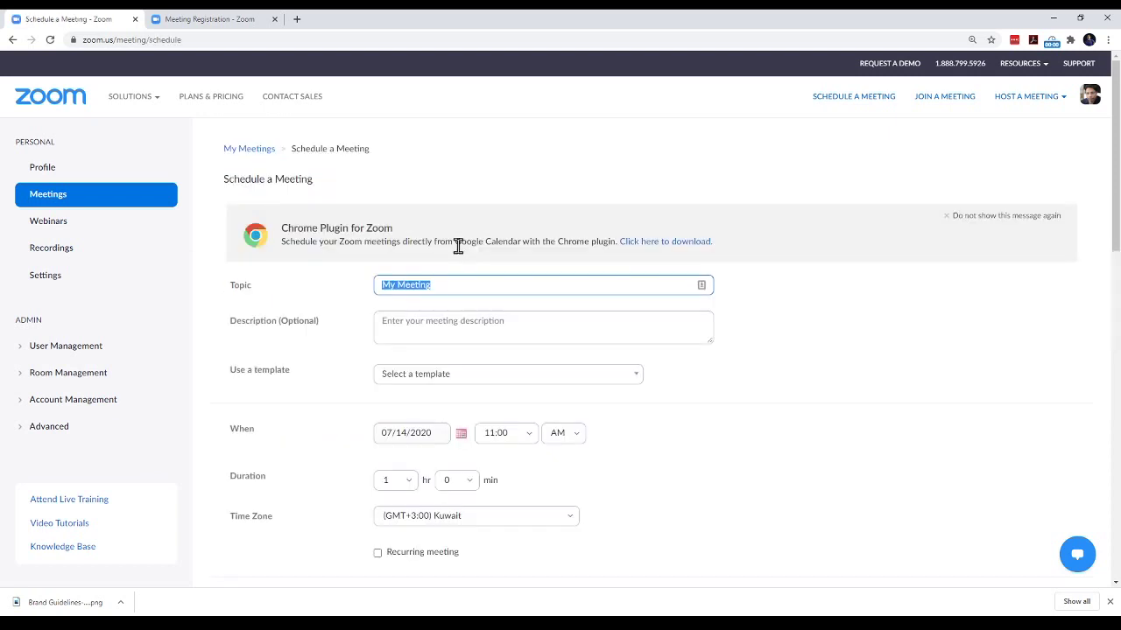
text(Workshop on Public Speaking)
key(ctrl+a)
key(ctrl+c)
click(408, 327)
key(ctrl+v)
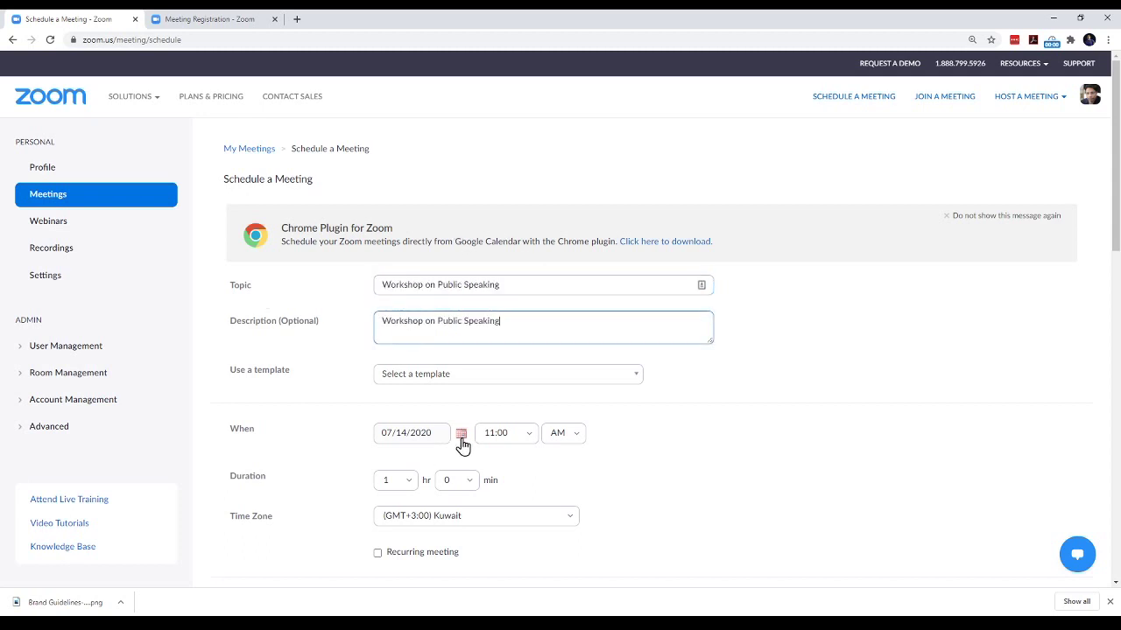
Step: Set the meeting date to 07/15/2020 and its start time to 3:00 PM
click(462, 440)
click(433, 511)
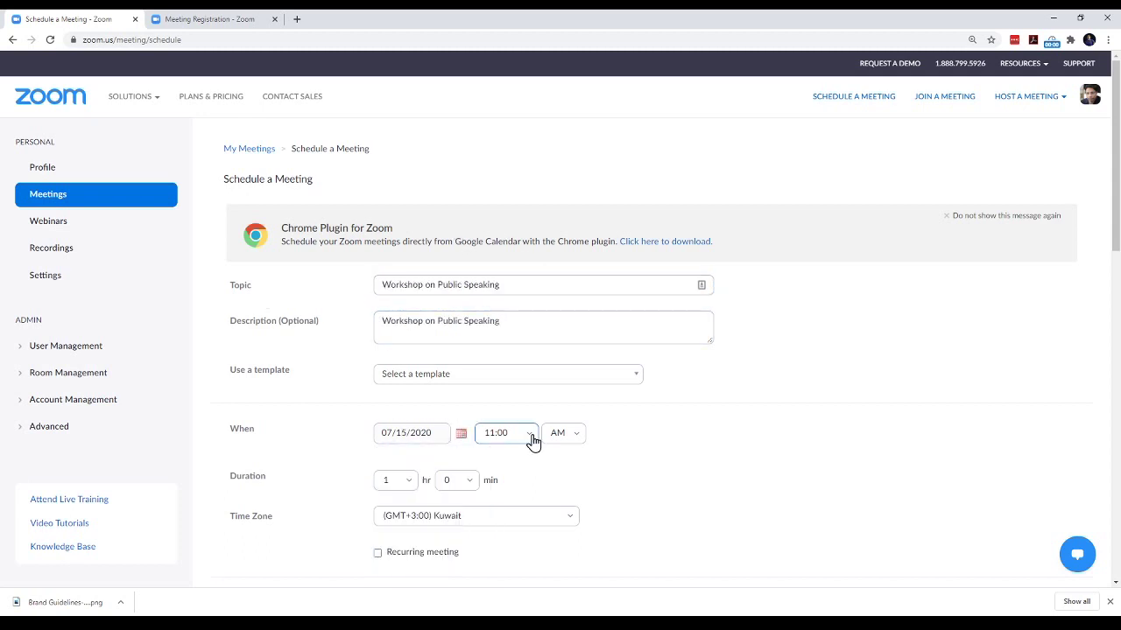
click(528, 438)
key(3)
scroll(525, 447, down, 1)
click(569, 373)
click(555, 423)
Step: Make registration required for the meeting and save it
scroll(446, 388, down, 5)
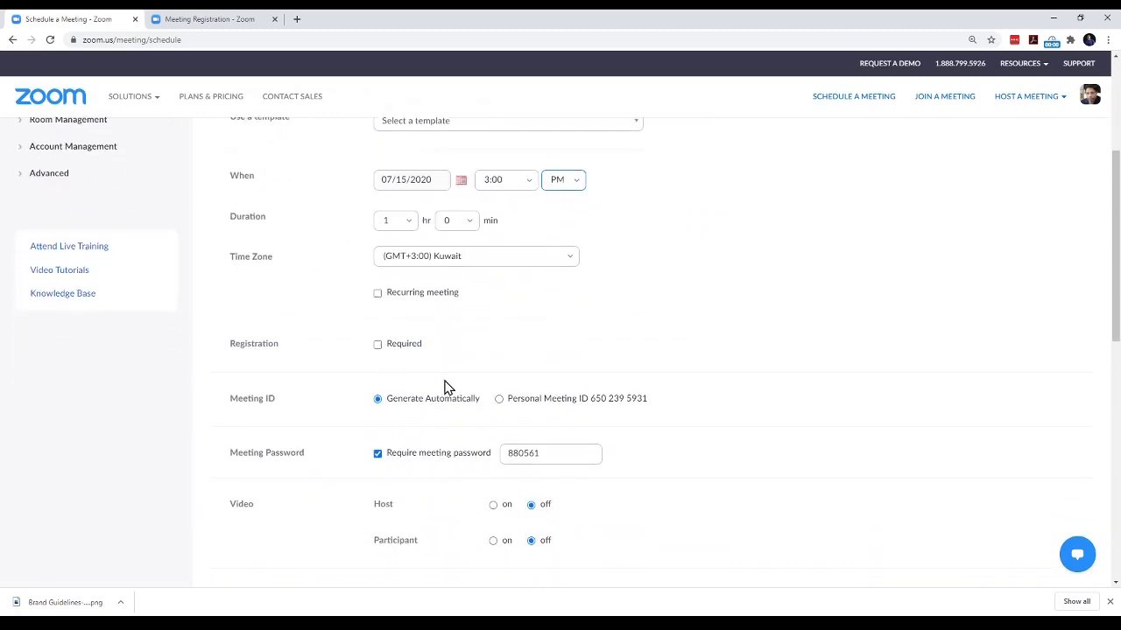
scroll(445, 390, down, 2)
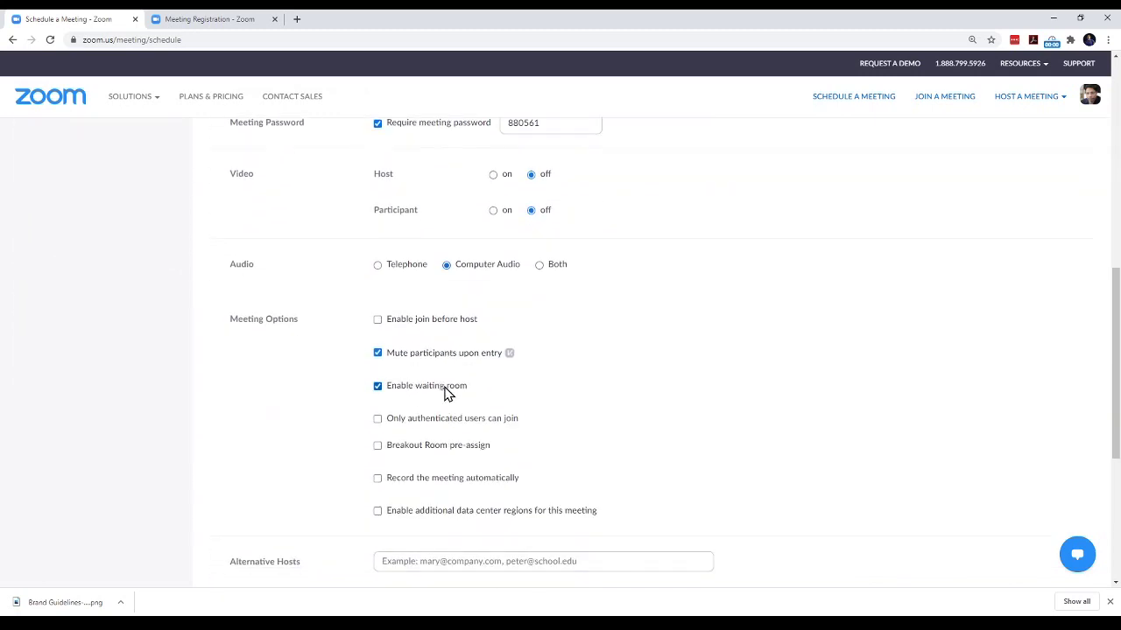
scroll(678, 302, up, 5)
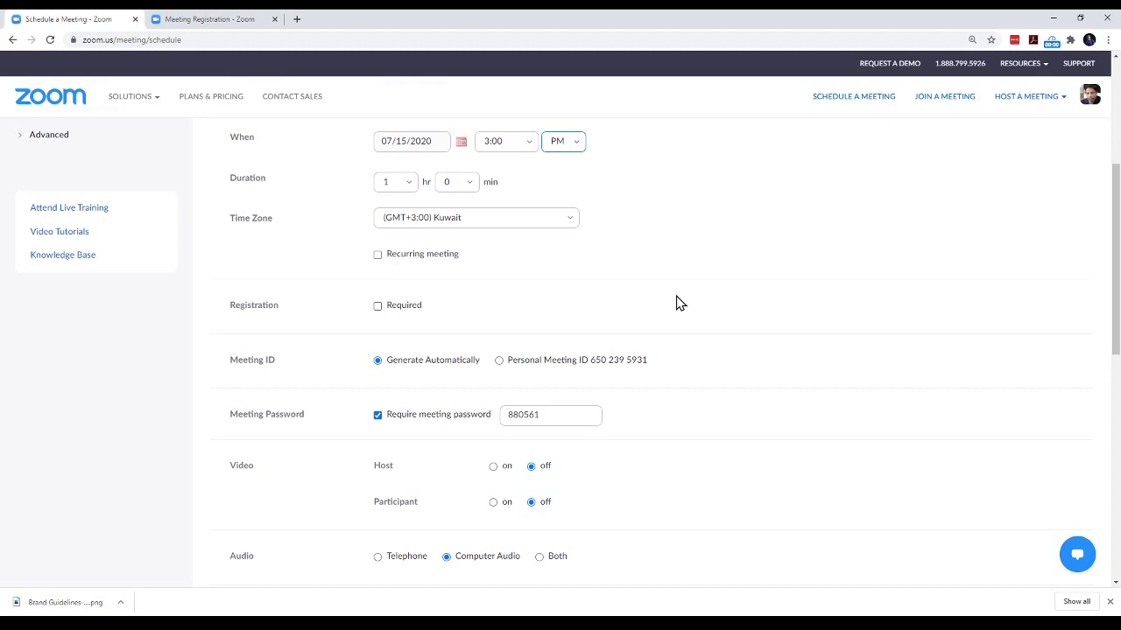
click(378, 308)
scroll(470, 324, down, 1)
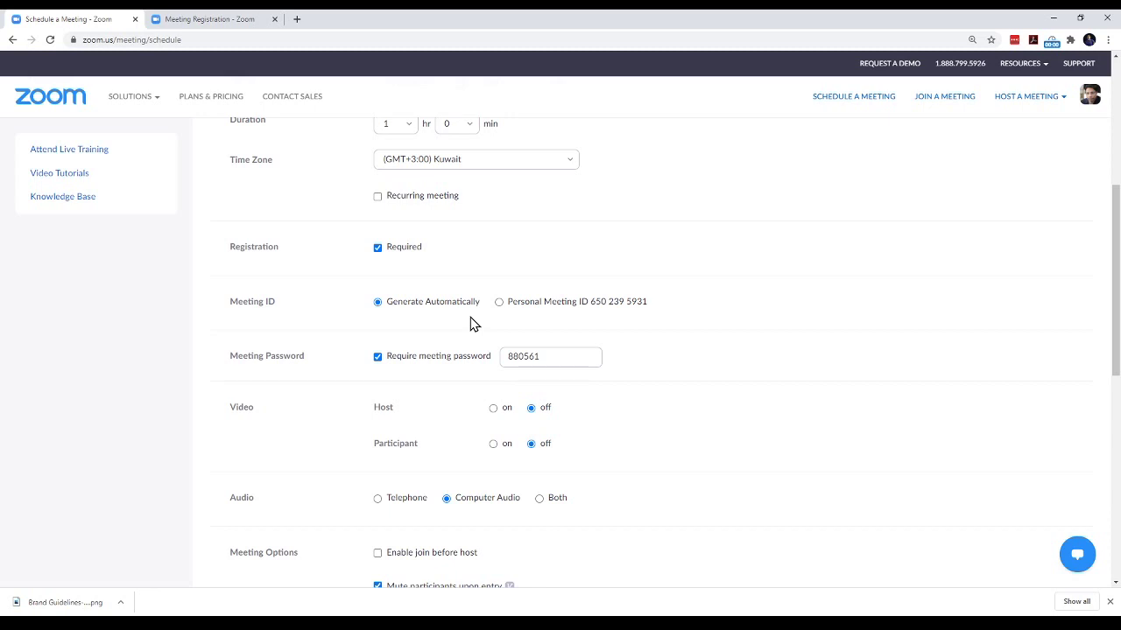
scroll(470, 324, down, 3)
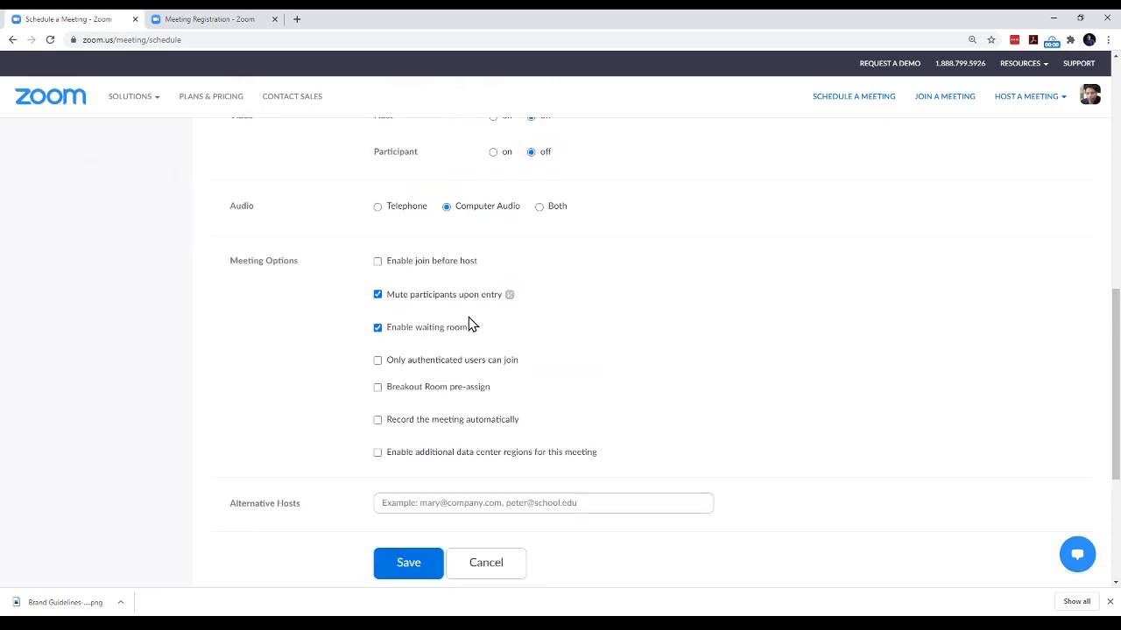
scroll(468, 321, down, 2)
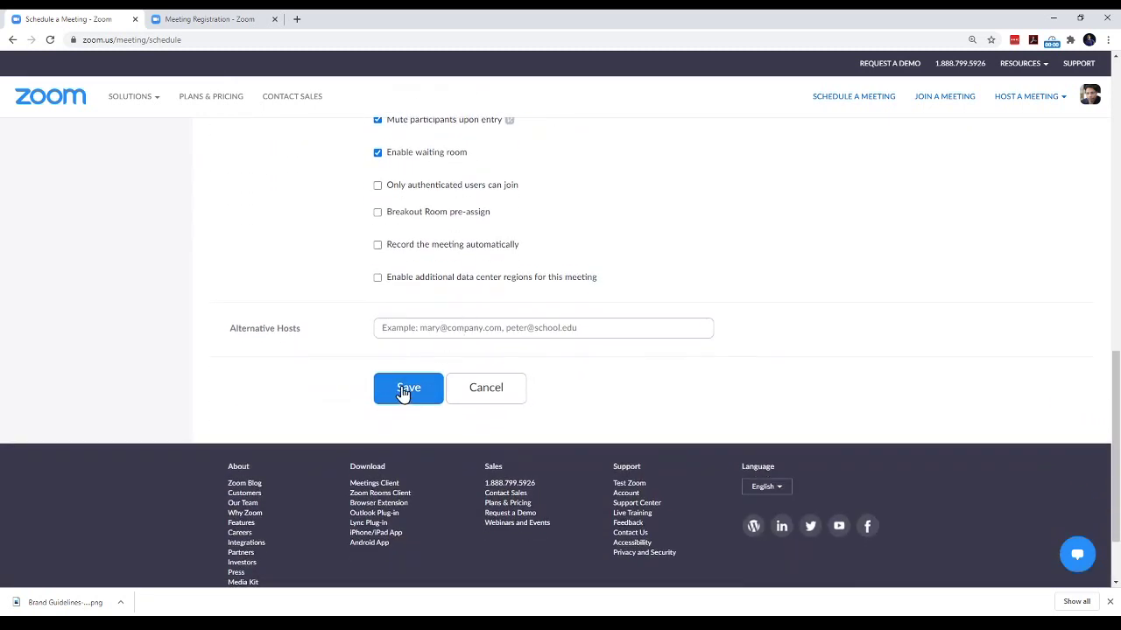
click(407, 388)
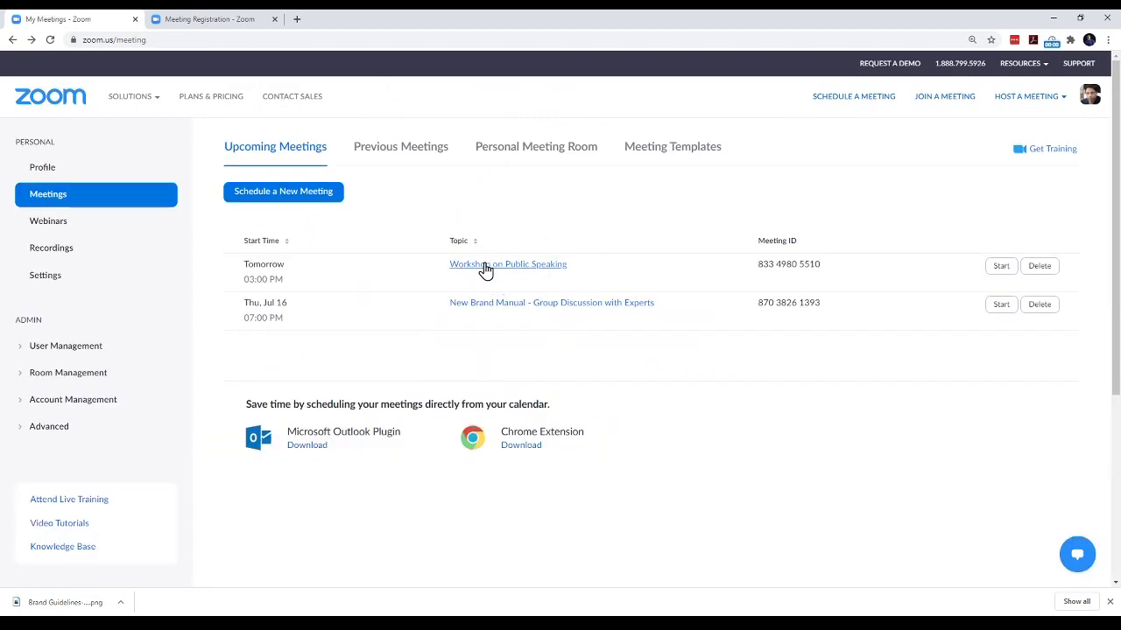
Step: Open the branding settings of the "Workshop on Public Speaking" meeting
click(484, 267)
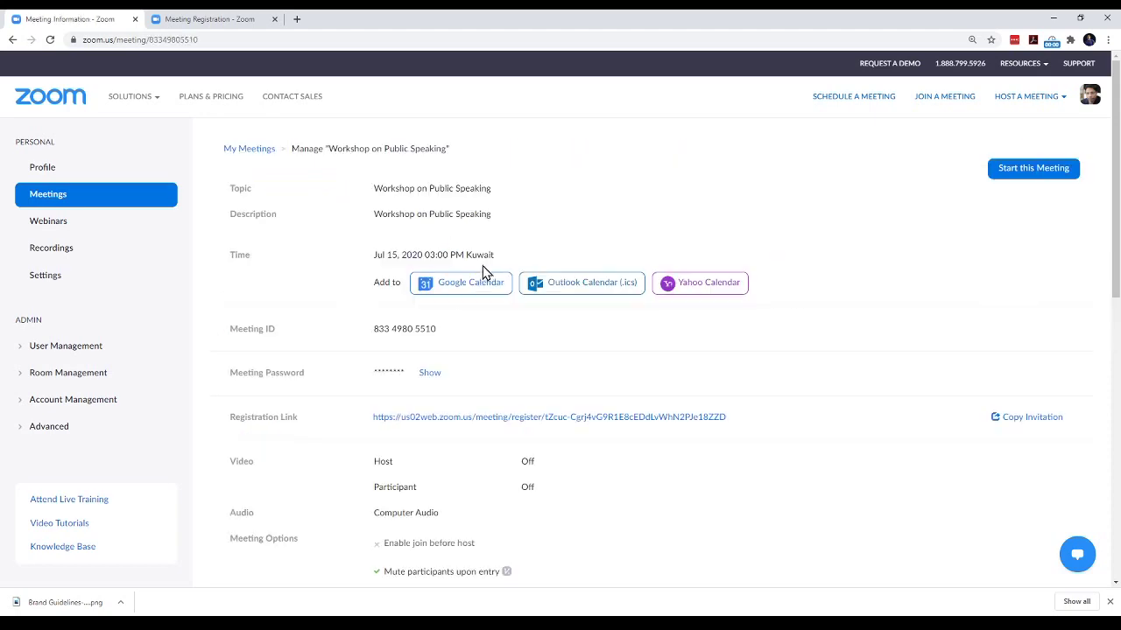
scroll(484, 276, down, 3)
scroll(484, 276, down, 5)
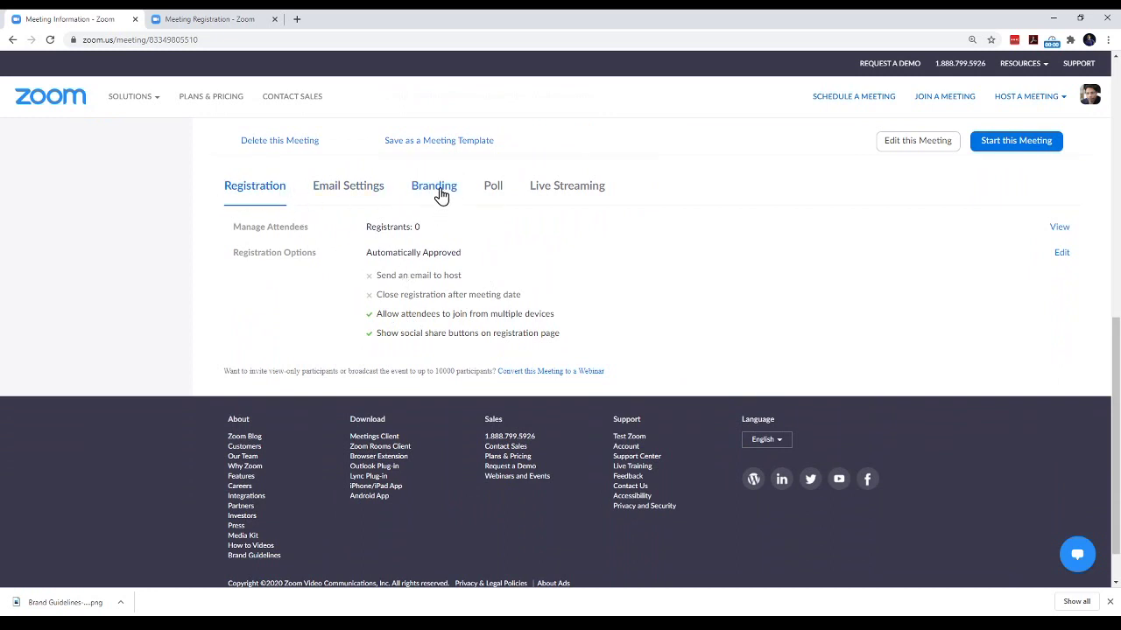
click(440, 195)
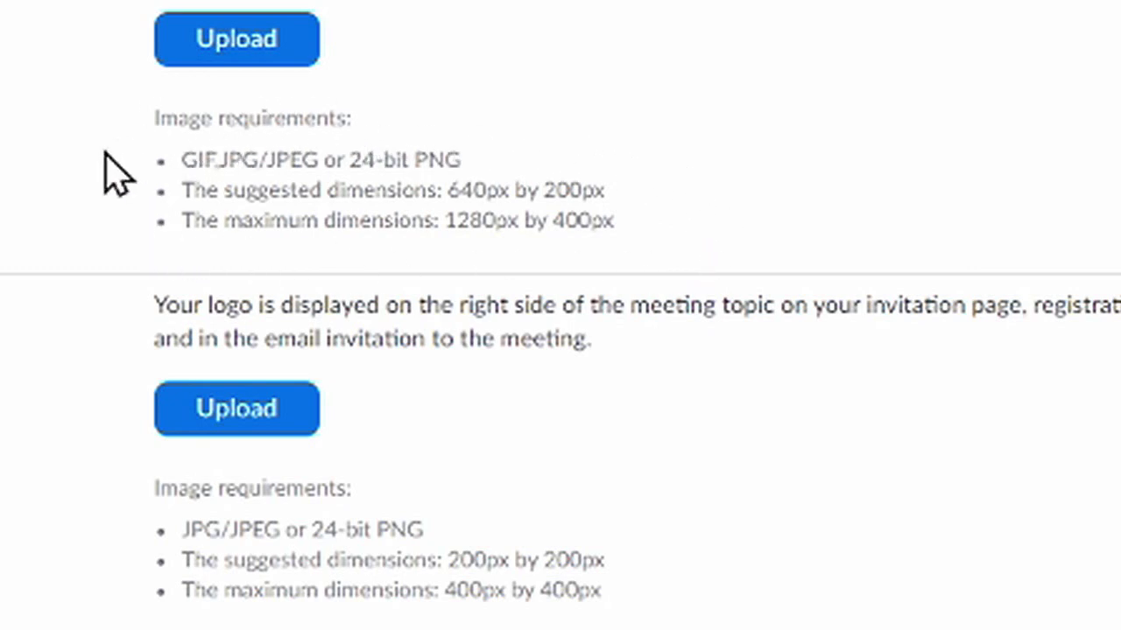
Step: Upload the "Panel Discussion New Brand Guidelines" image as the meeting's banner
scroll(93, 194, down, 2)
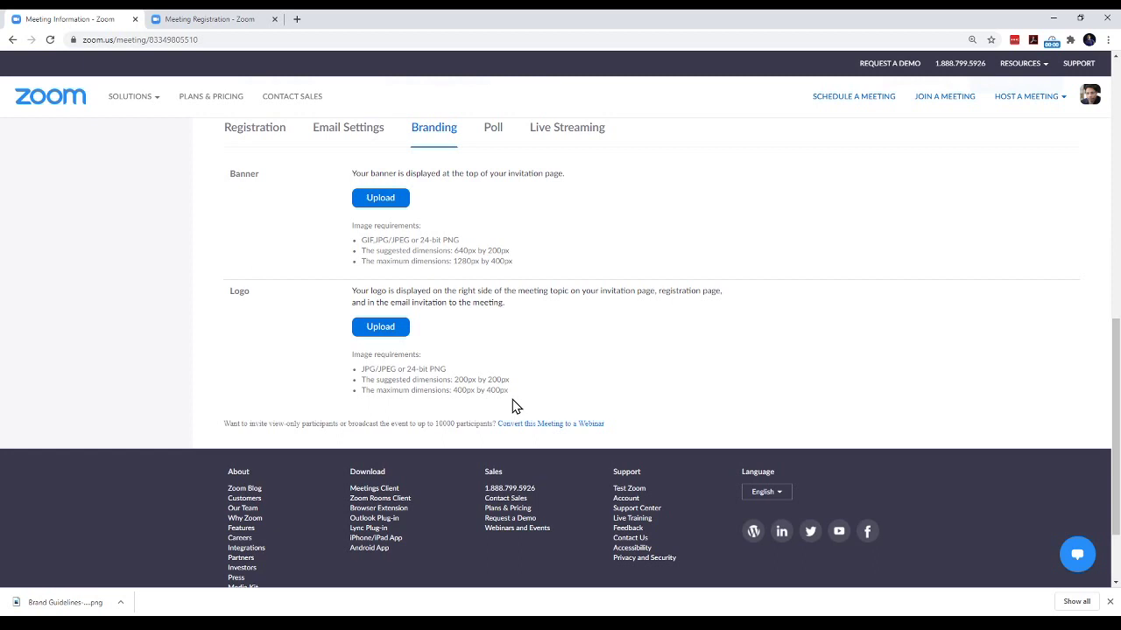
scroll(515, 406, up, 1)
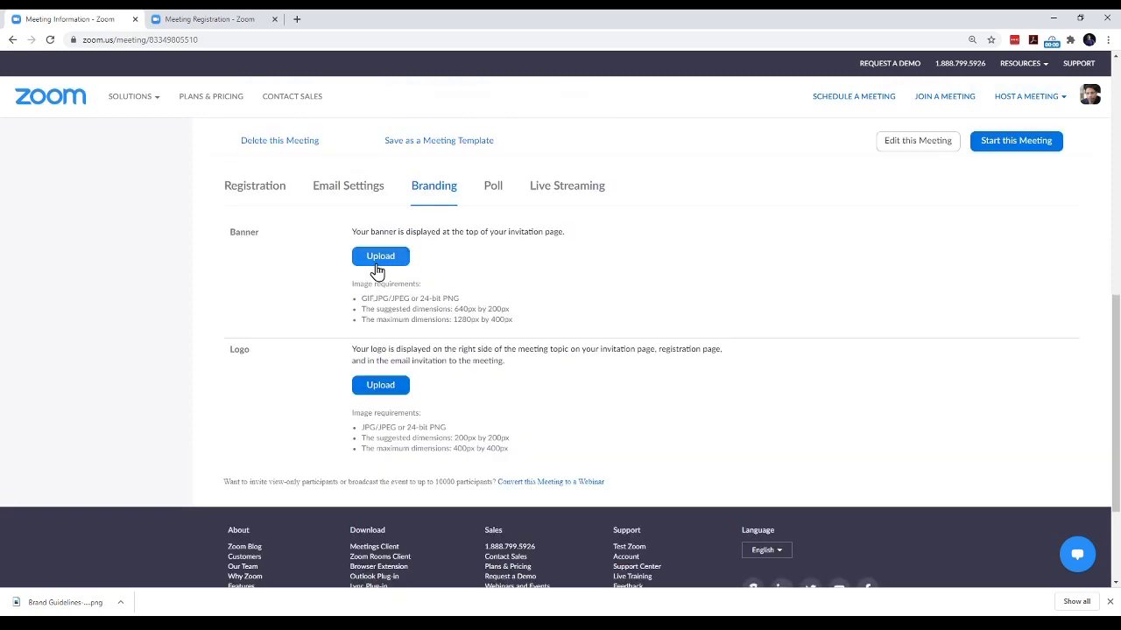
click(380, 266)
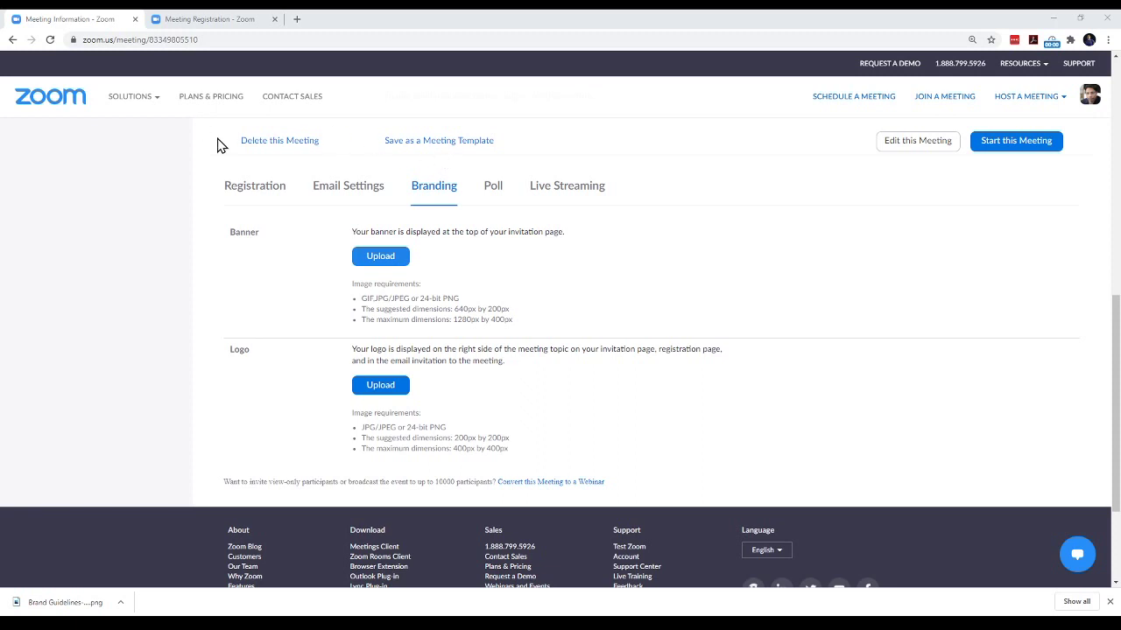
click(1030, 601)
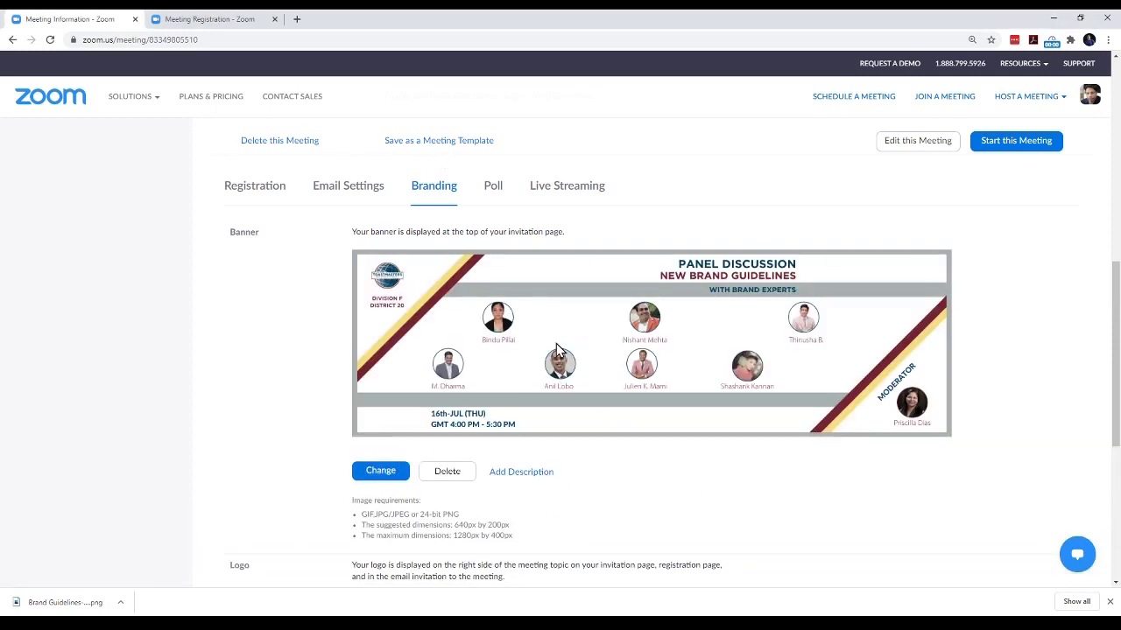
Step: Upload the Toastmasters International logo image as the meeting's logo
scroll(610, 348, down, 1)
scroll(610, 347, down, 2)
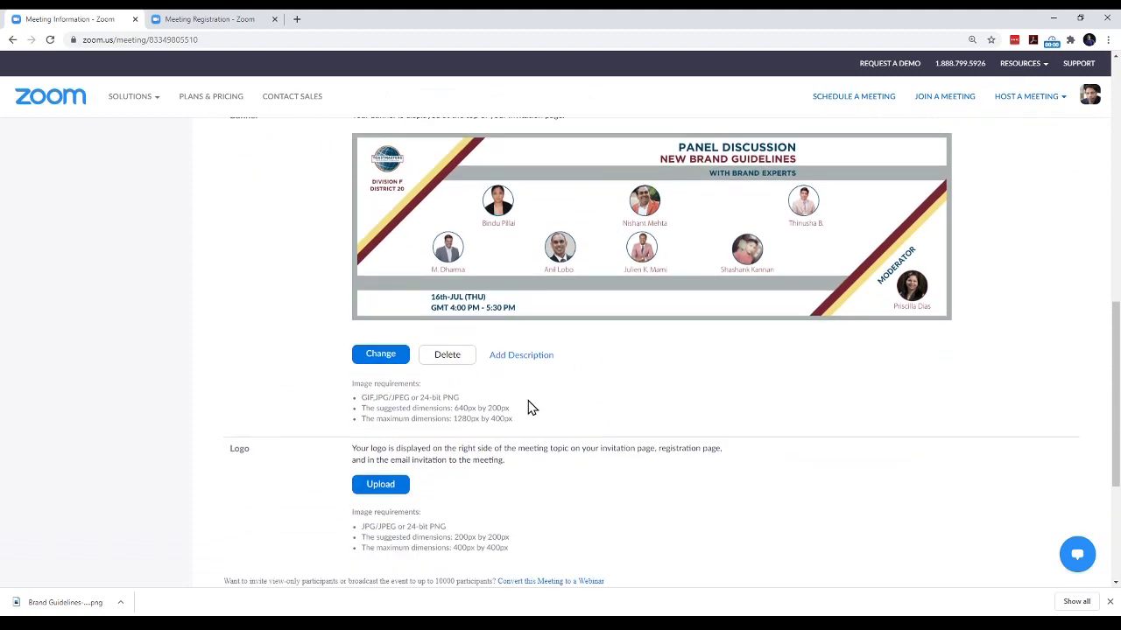
click(381, 490)
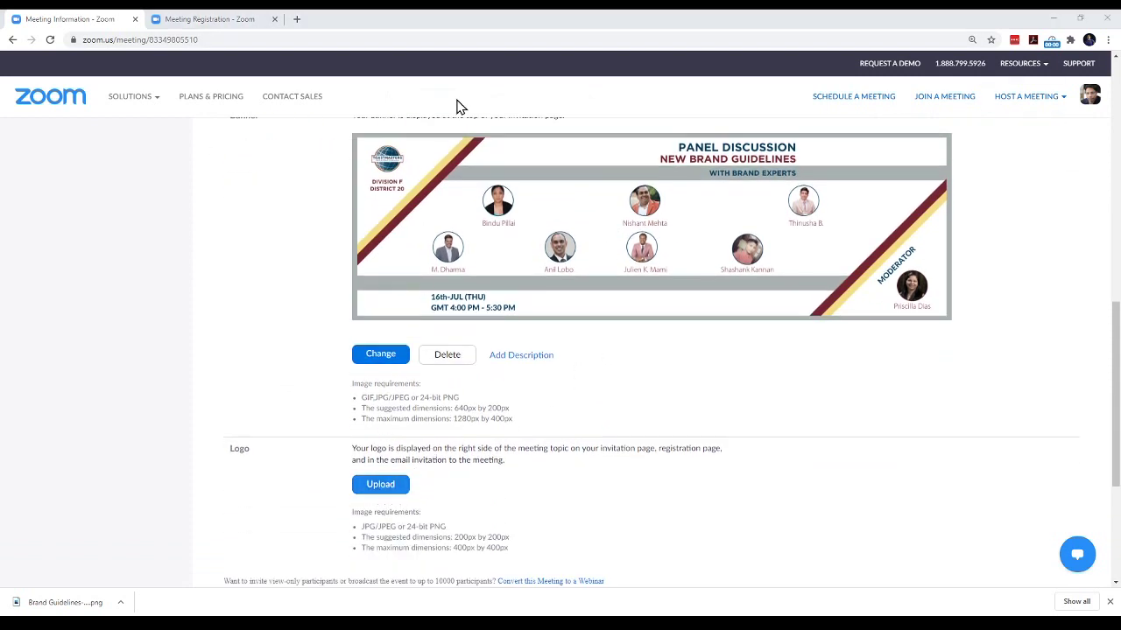
click(1038, 603)
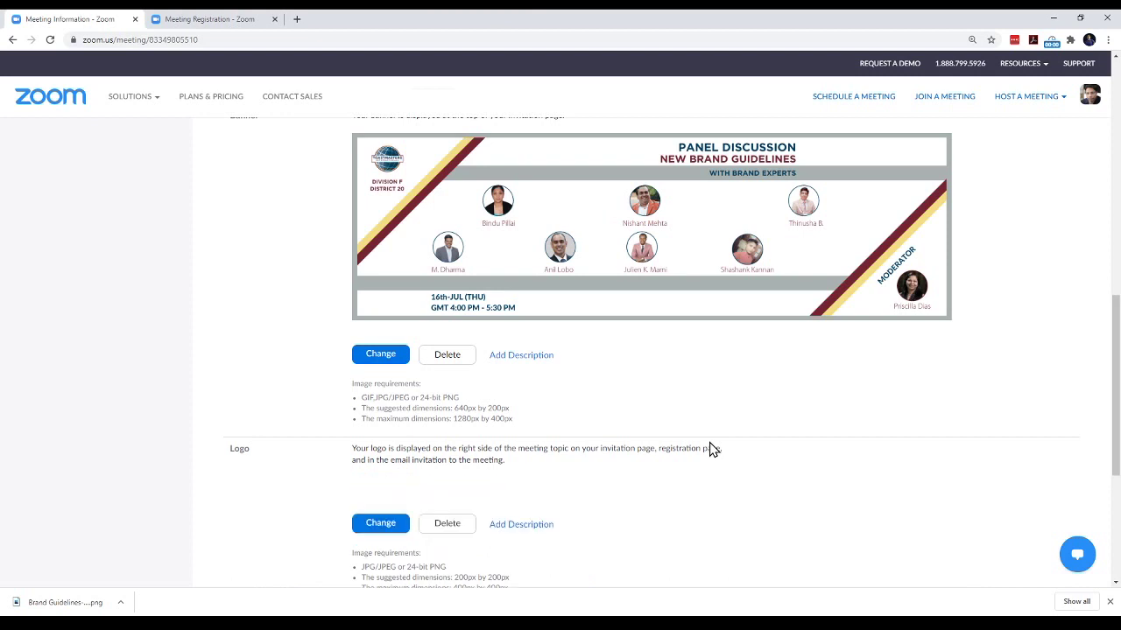
scroll(711, 449, down, 3)
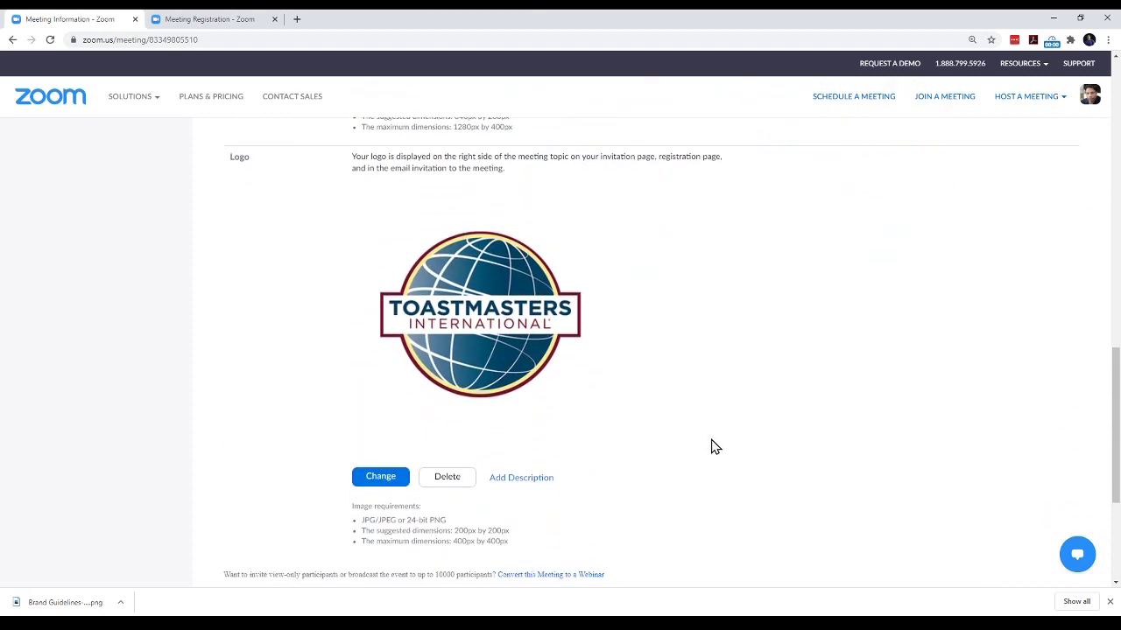
Step: View the list of registrants in the meeting's registration settings and close it
scroll(711, 446, up, 5)
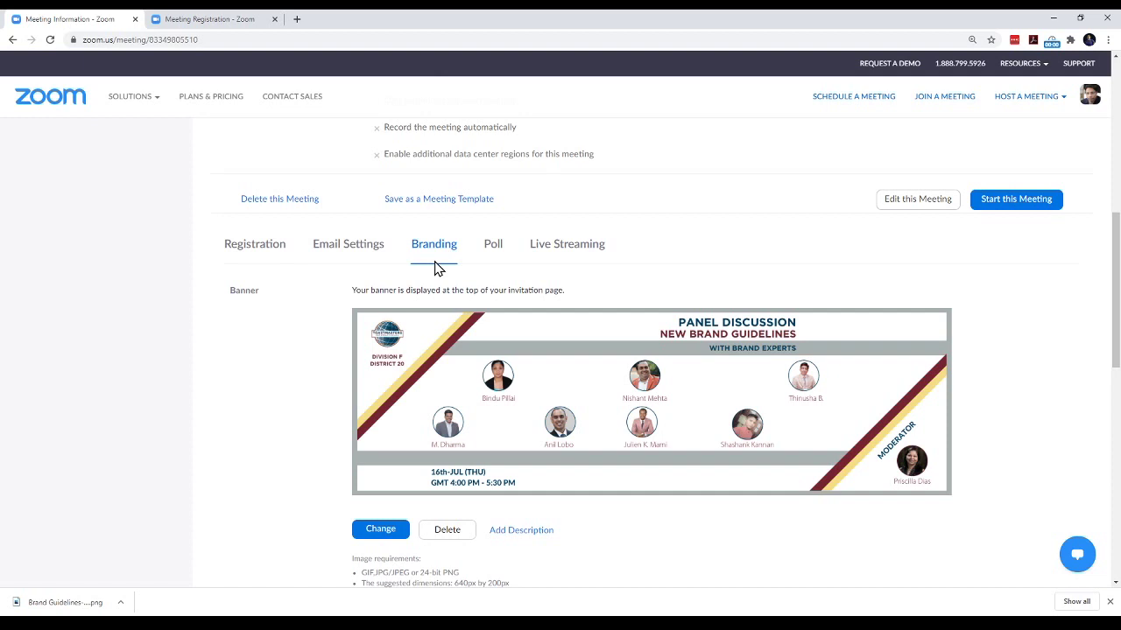
click(230, 249)
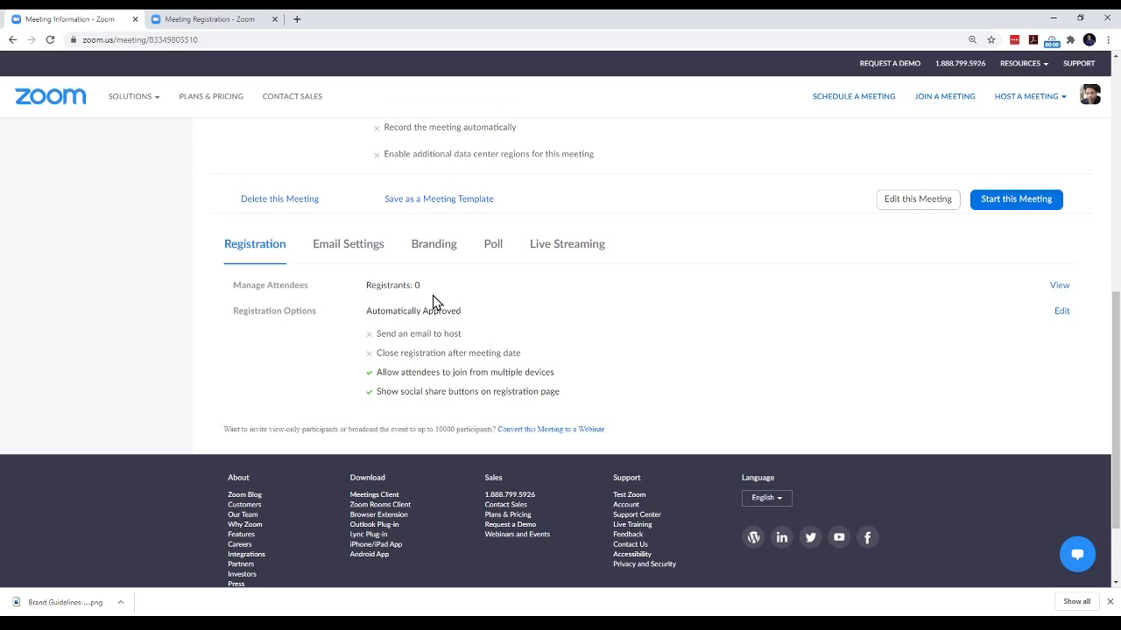
click(1059, 286)
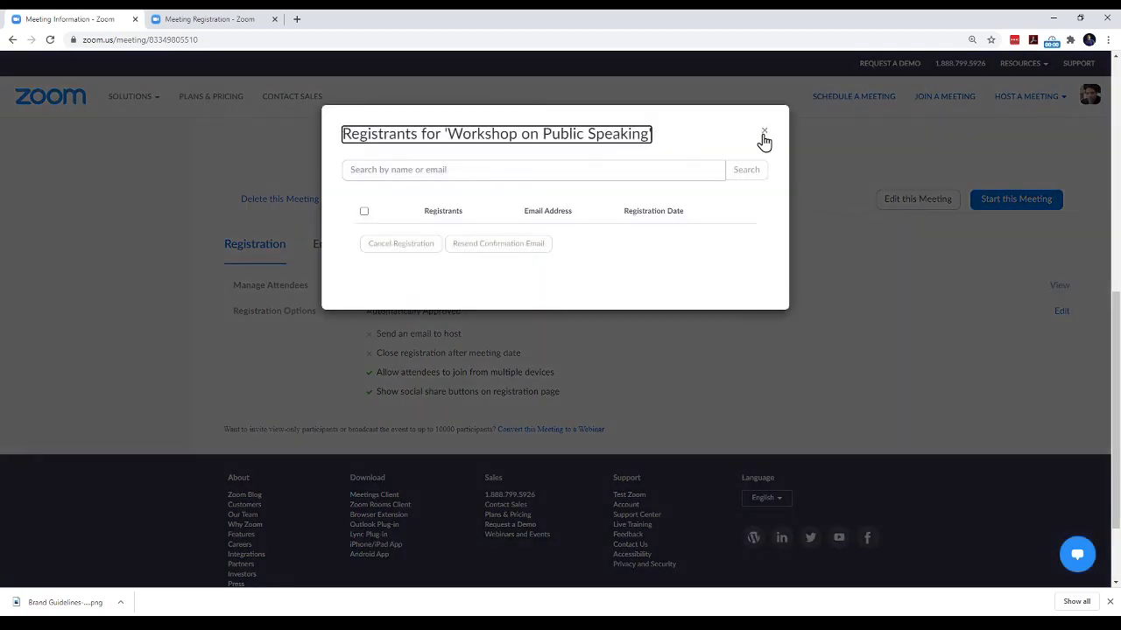
click(763, 133)
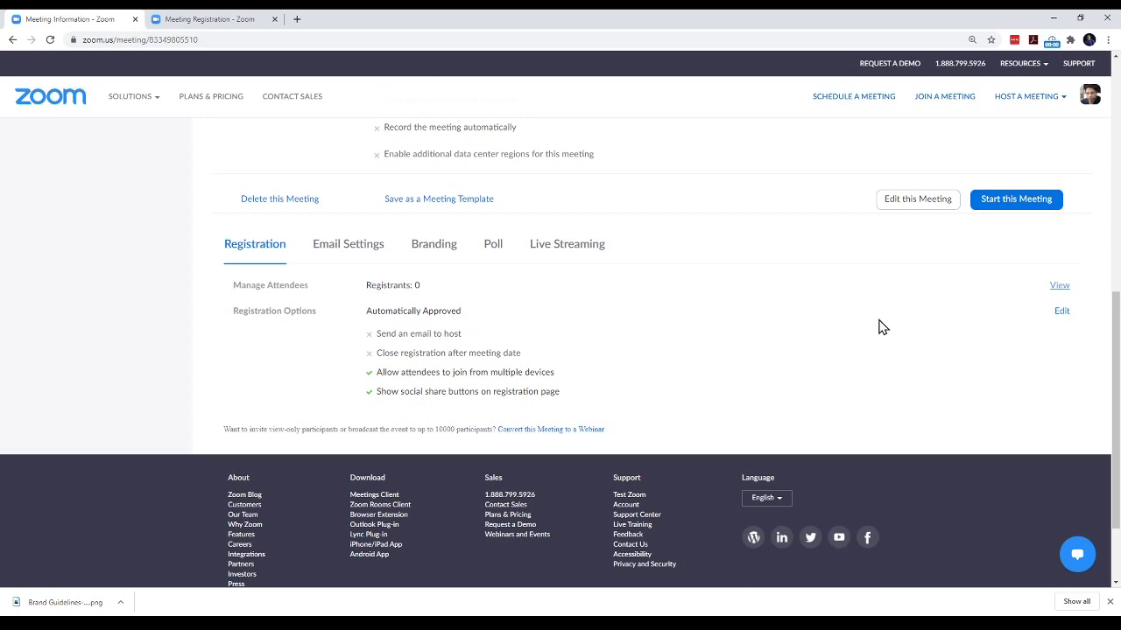
Step: Edit the registration options: try the host email notification on and off, and set registration to close after the event date
click(1061, 312)
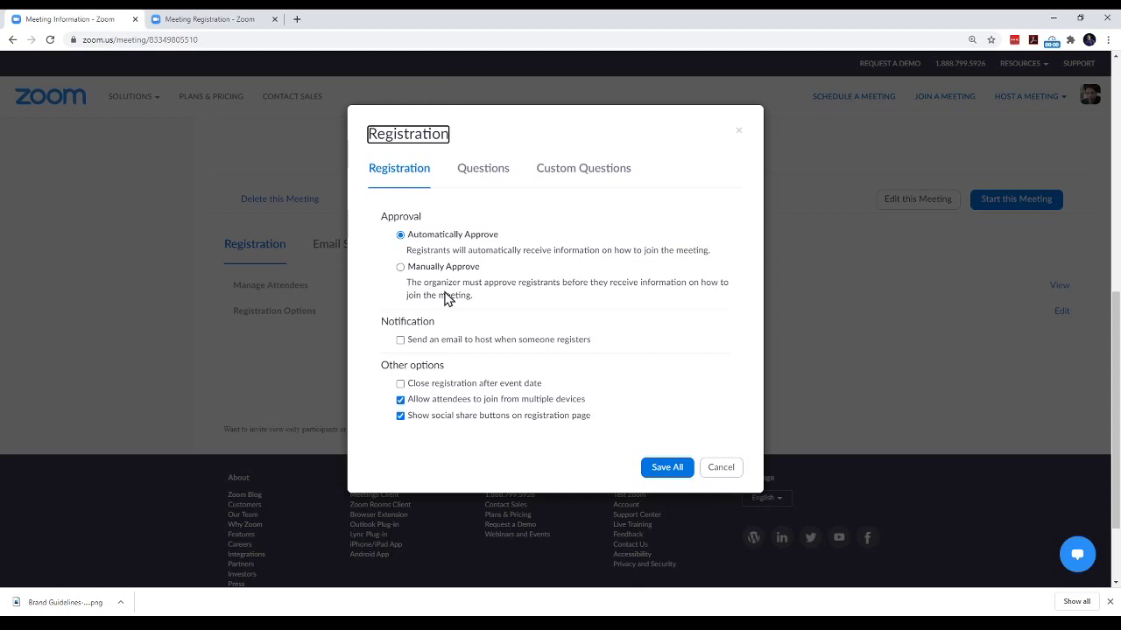
click(401, 341)
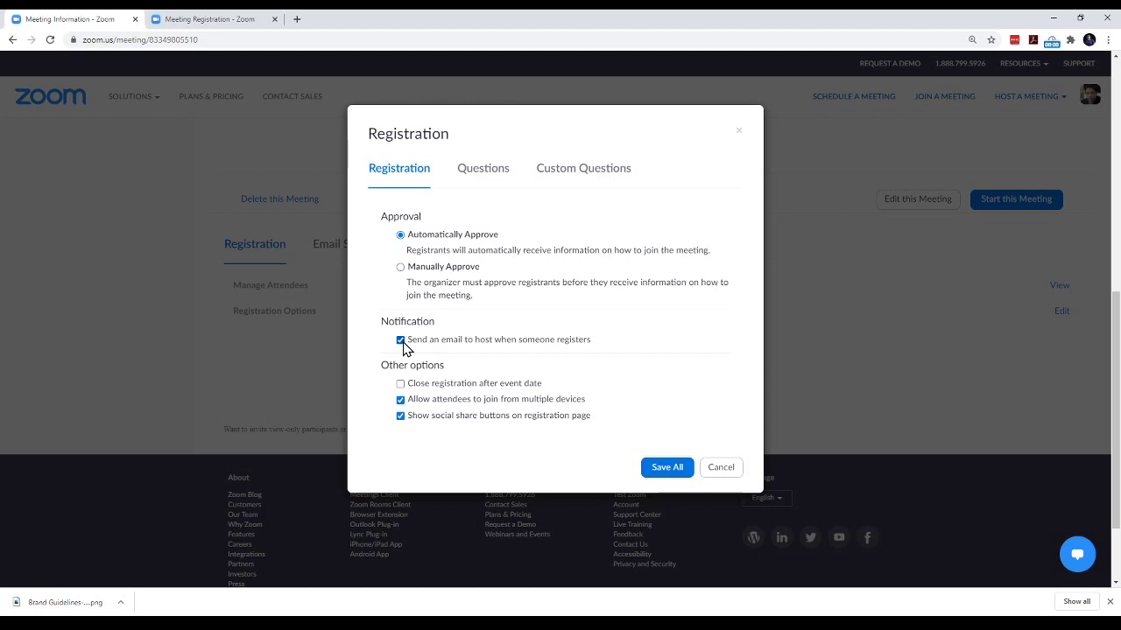
click(401, 340)
click(452, 389)
Step: Make Last Name and City required registration fields, and add an optional Questions & Comments field
click(490, 175)
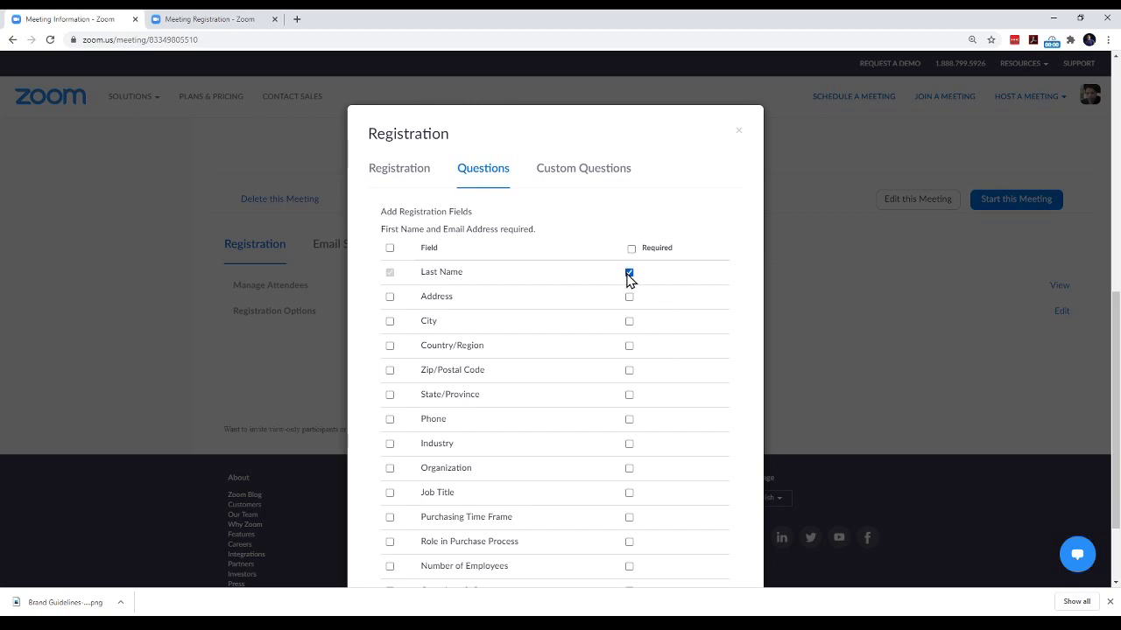
click(390, 321)
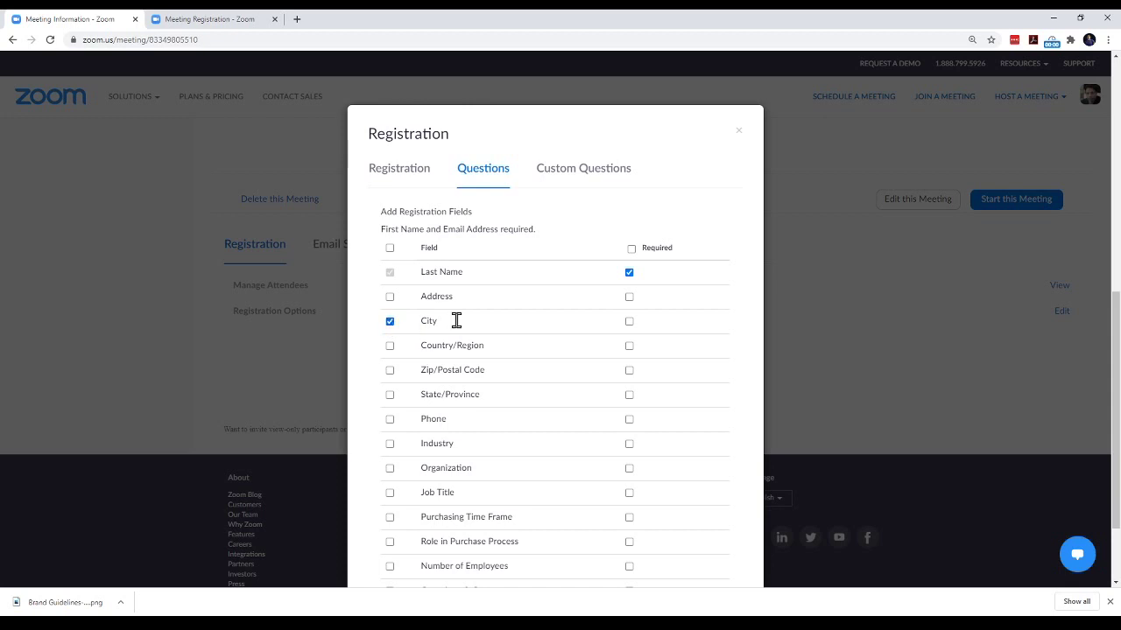
click(630, 322)
scroll(601, 340, down, 2)
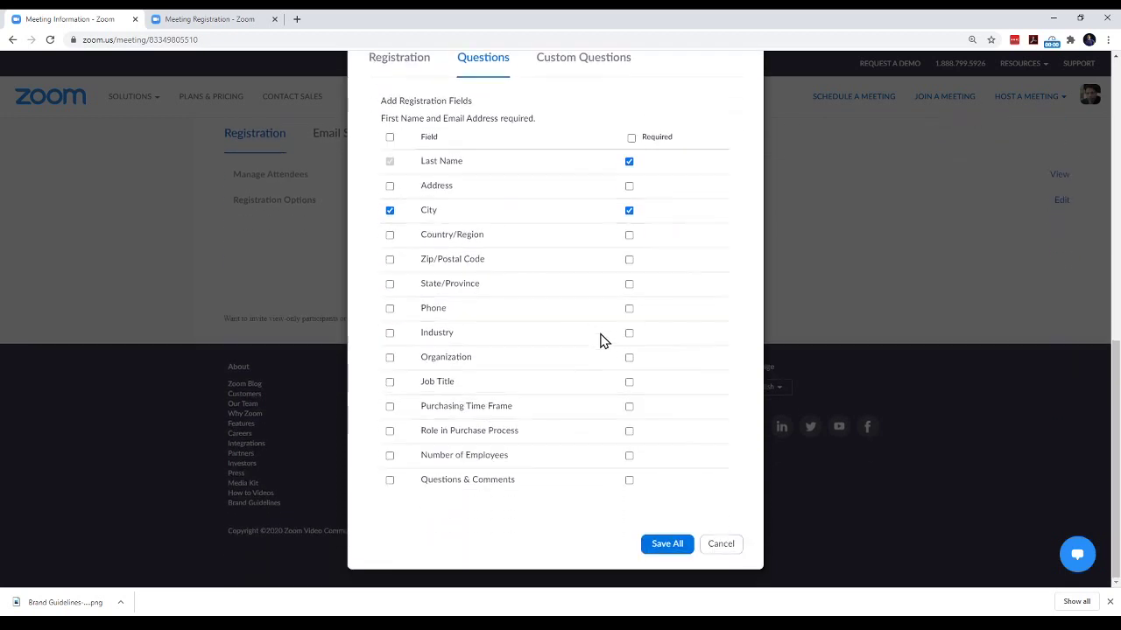
click(390, 480)
scroll(581, 513, up, 2)
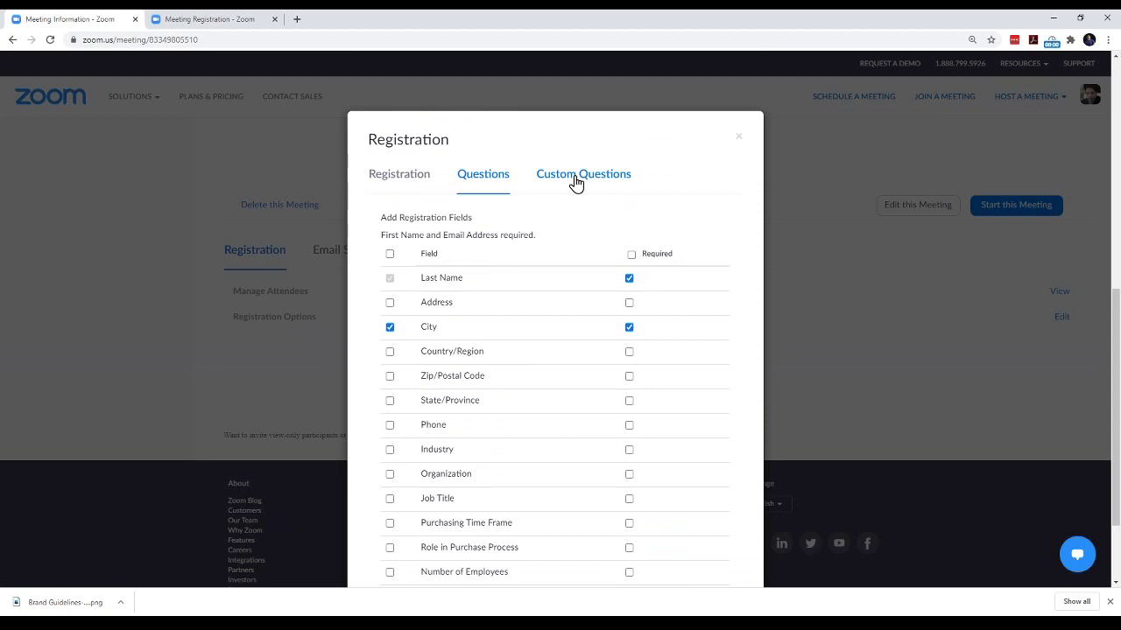
Step: Create a required short-answer custom question reading "Enter your Club Name"
click(576, 181)
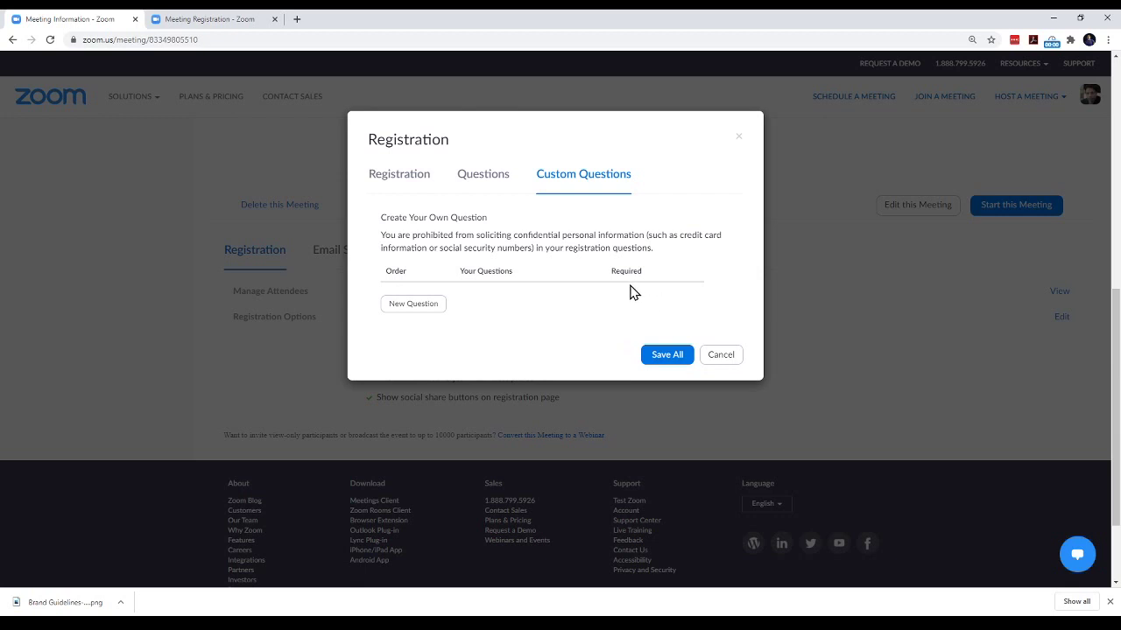
click(407, 311)
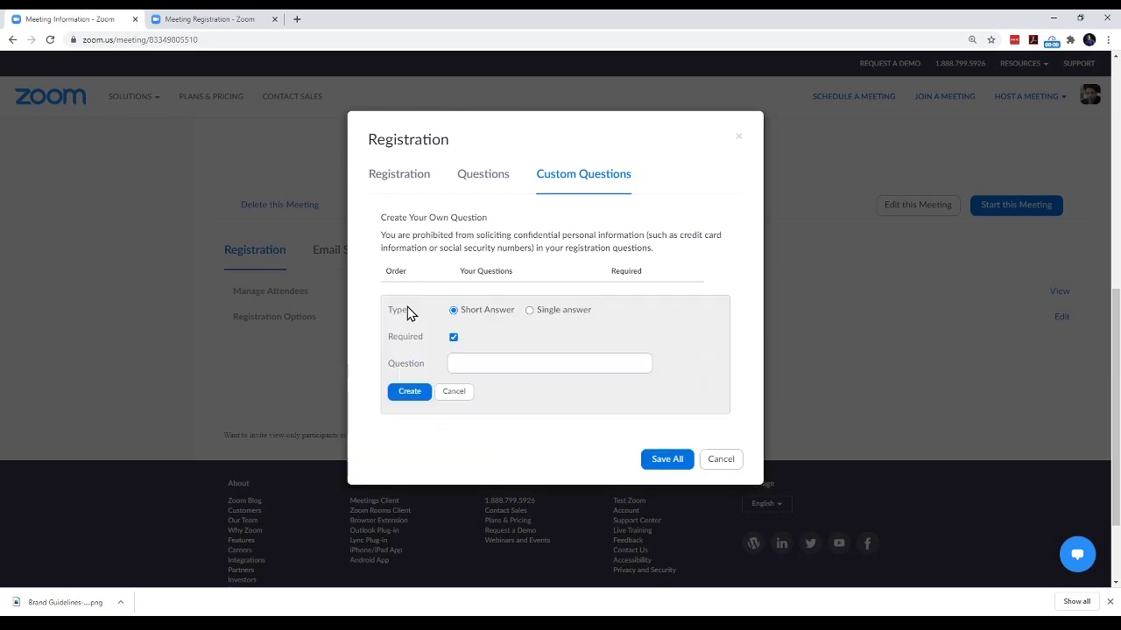
click(480, 366)
text(Enter your Club Name)
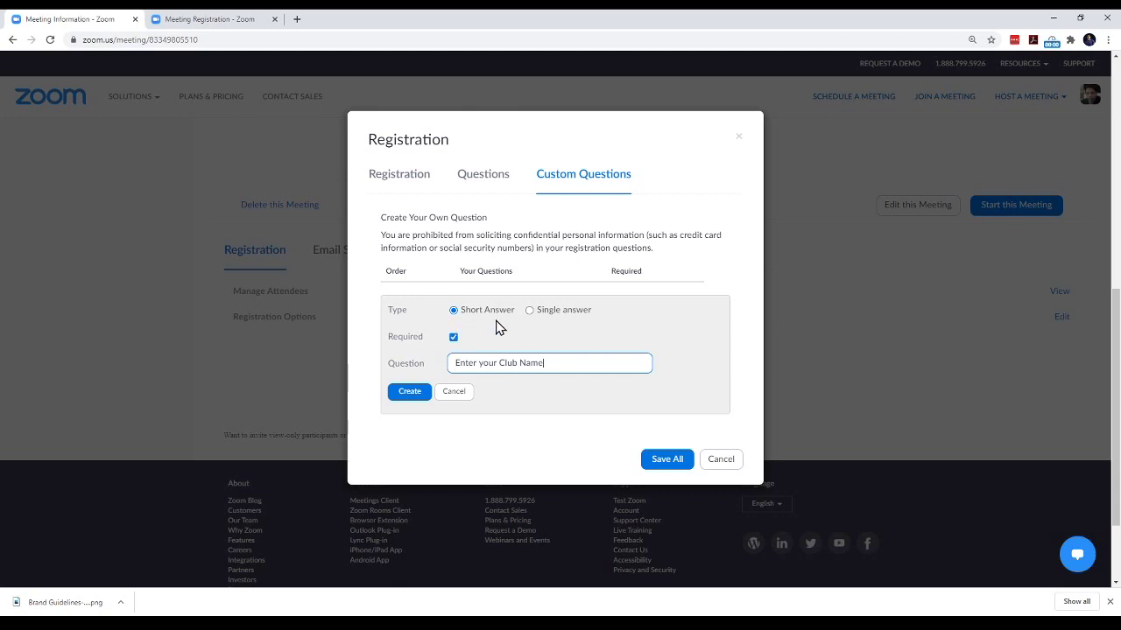
click(409, 393)
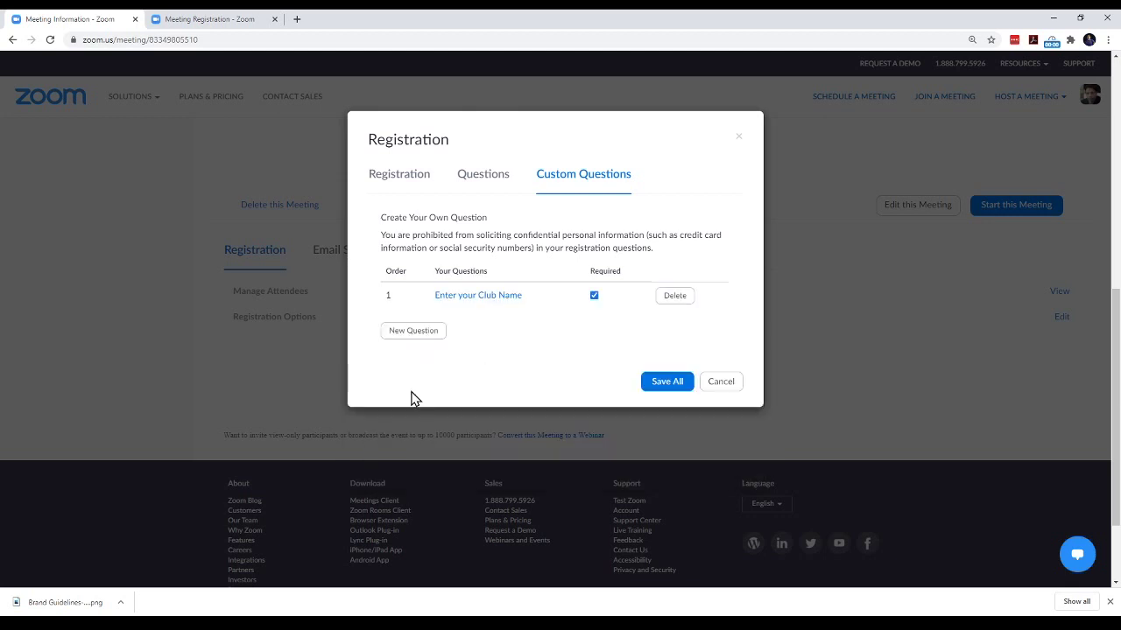
Step: Start a second custom question as a required single-answer type, with the text "Please enter your Designation"
click(405, 338)
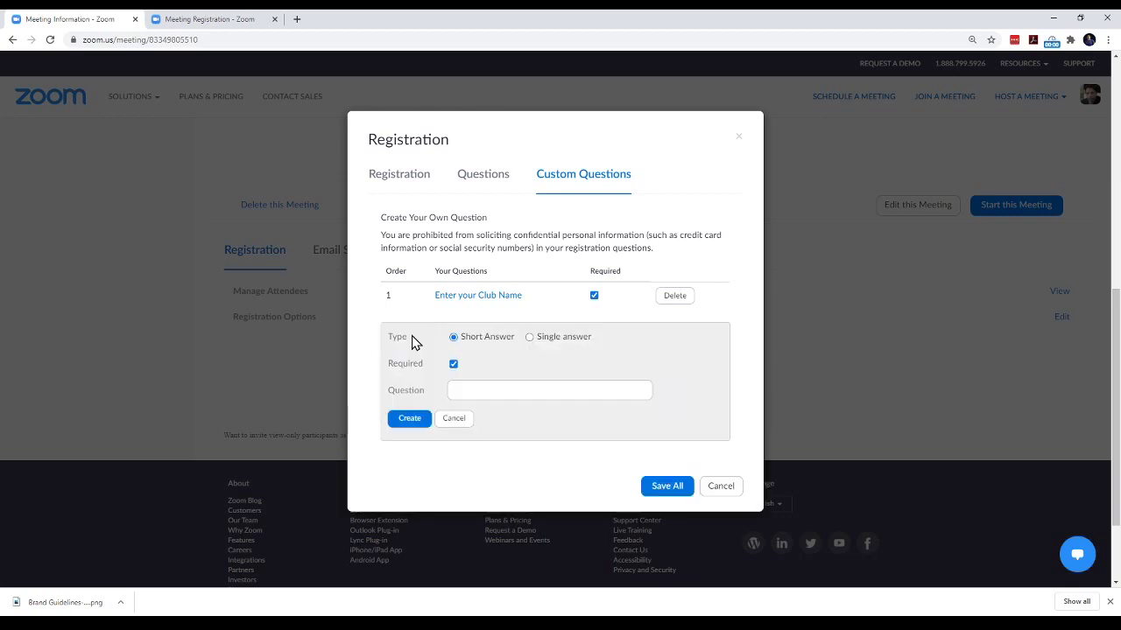
click(530, 338)
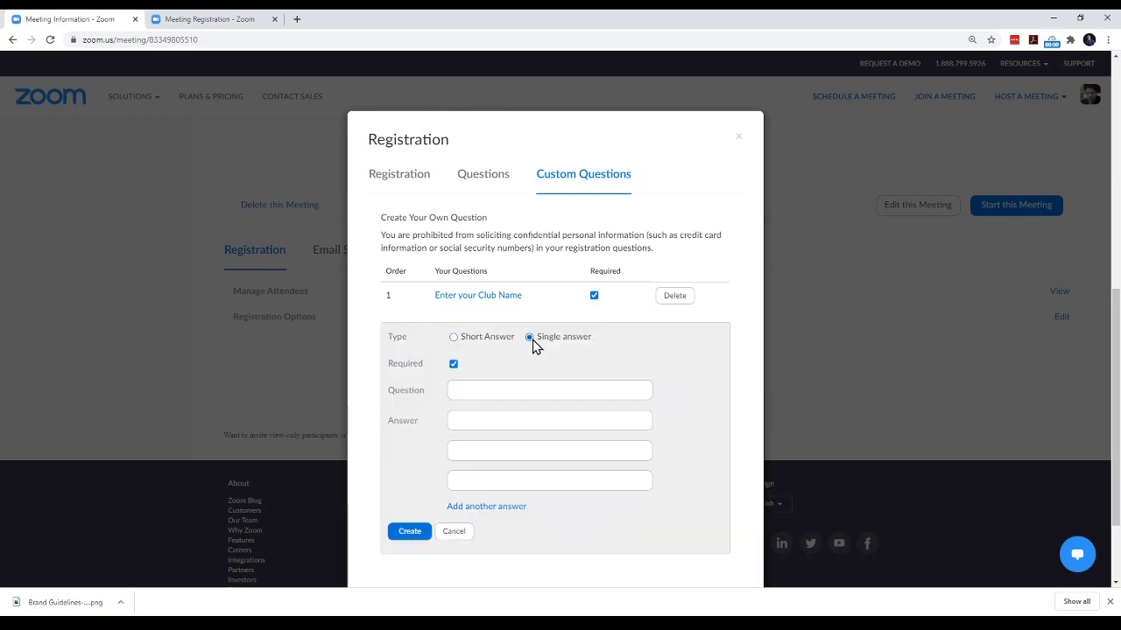
scroll(534, 343, down, 1)
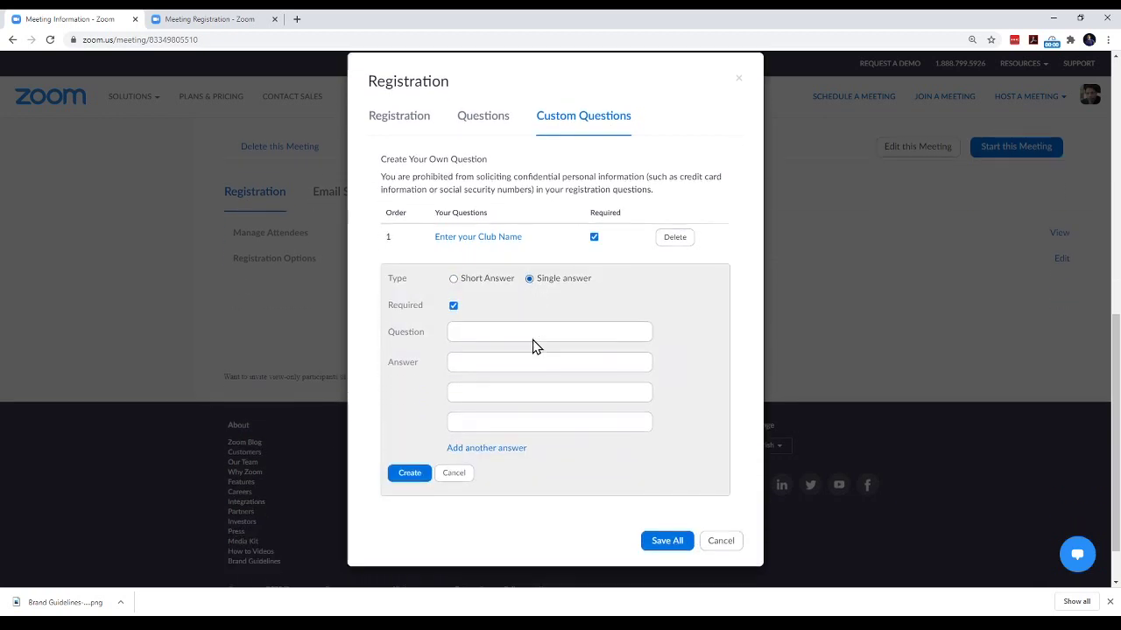
click(487, 335)
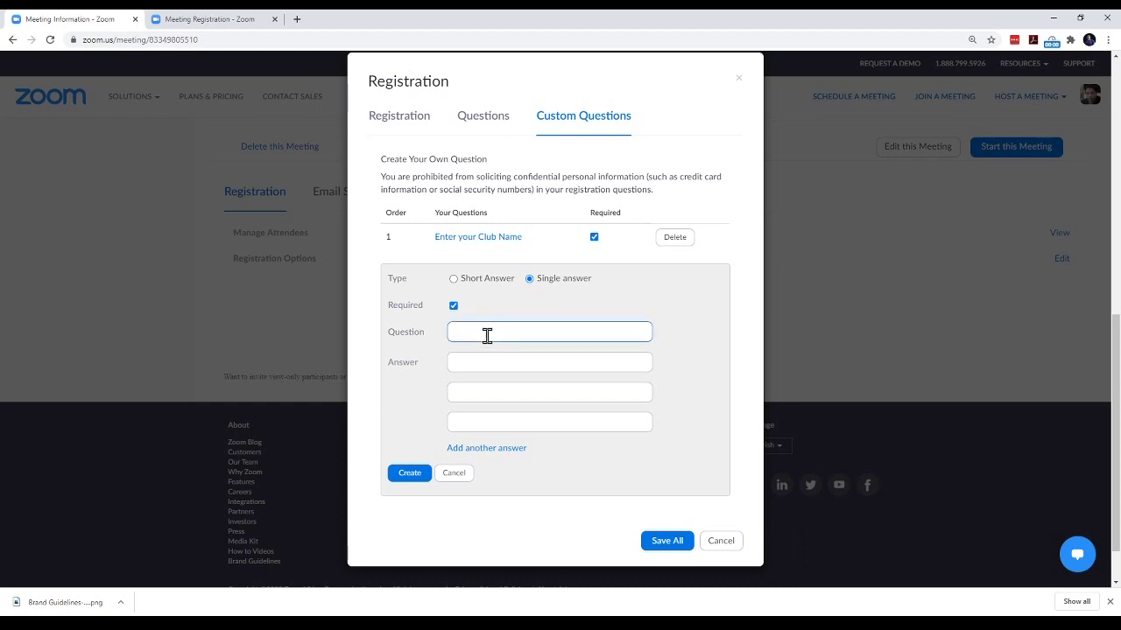
text(Please enter your Designation)
Step: Enter President, VP Education and VP Membership as the answer choices for the designation question
click(479, 366)
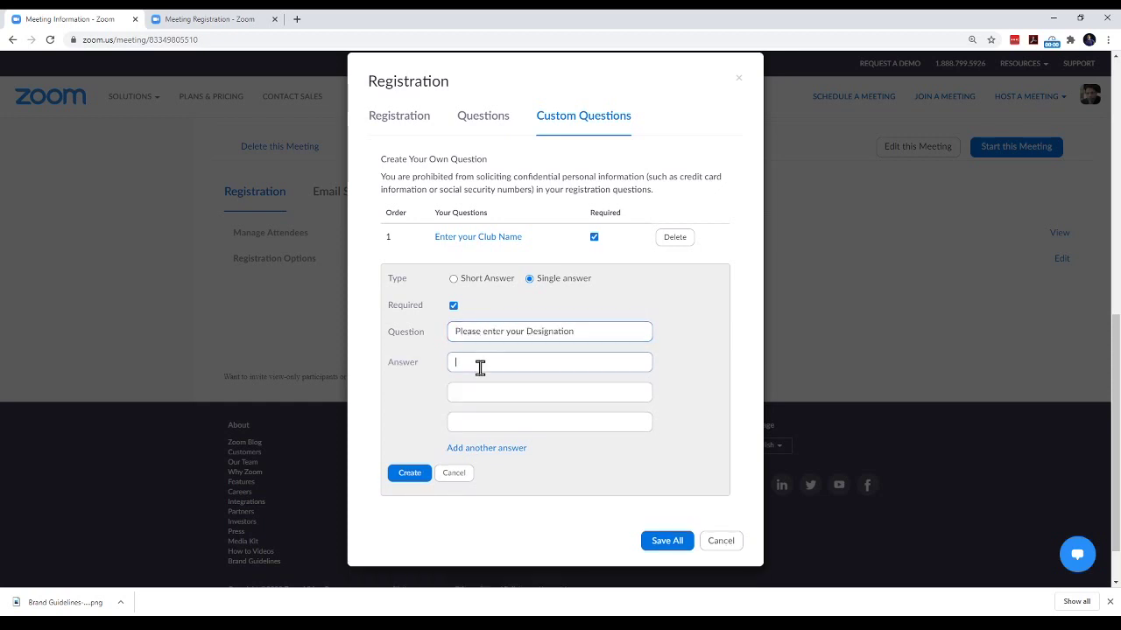
text(President)
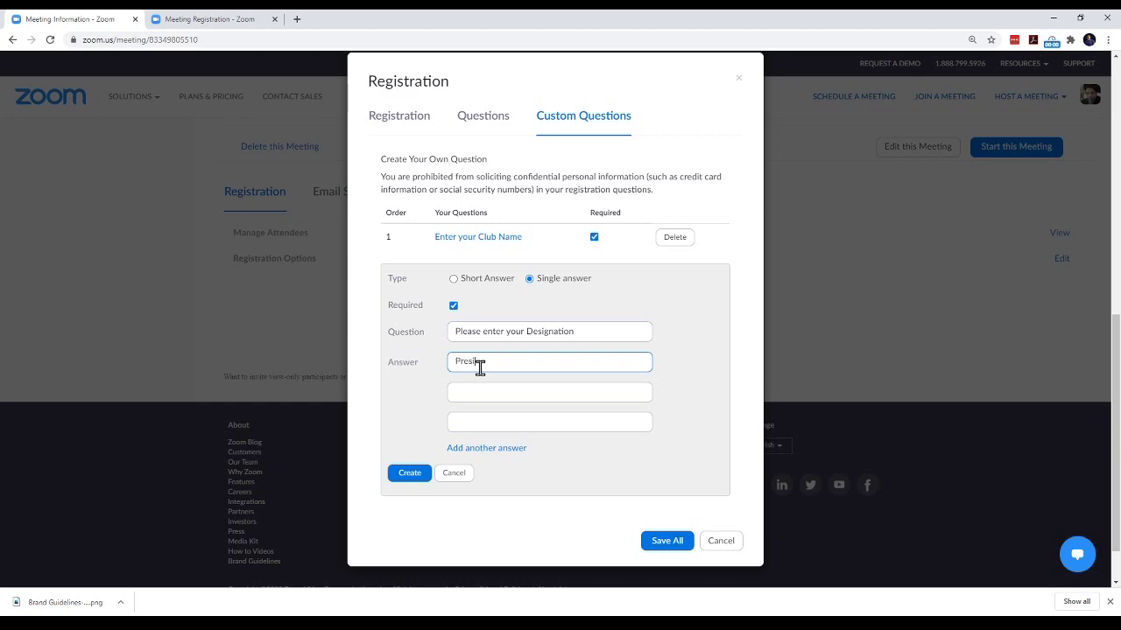
click(469, 393)
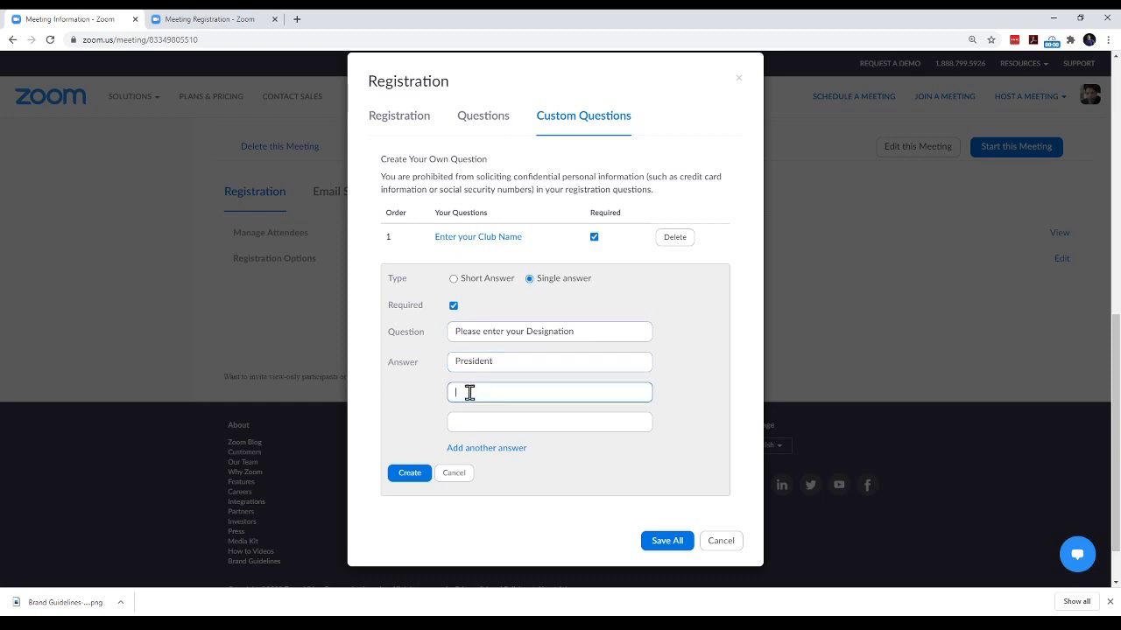
text(VP Education)
click(466, 424)
text(VP )
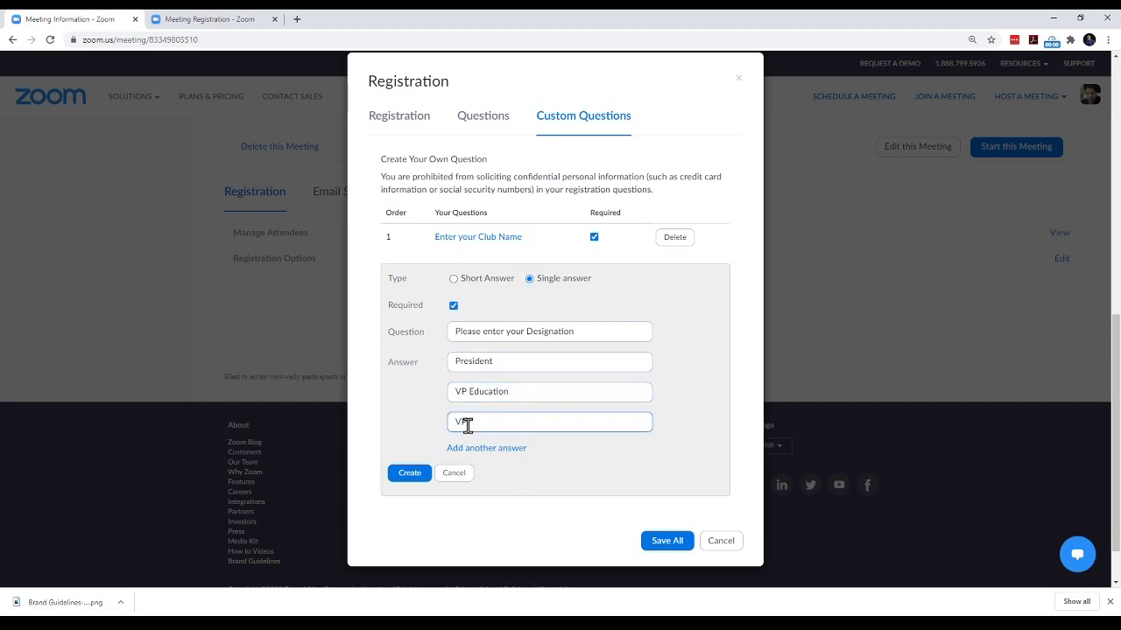
text(Membership)
Step: Add a fourth answer, "Others", create the designation question and save all registration settings
click(504, 450)
click(483, 452)
text(Others)
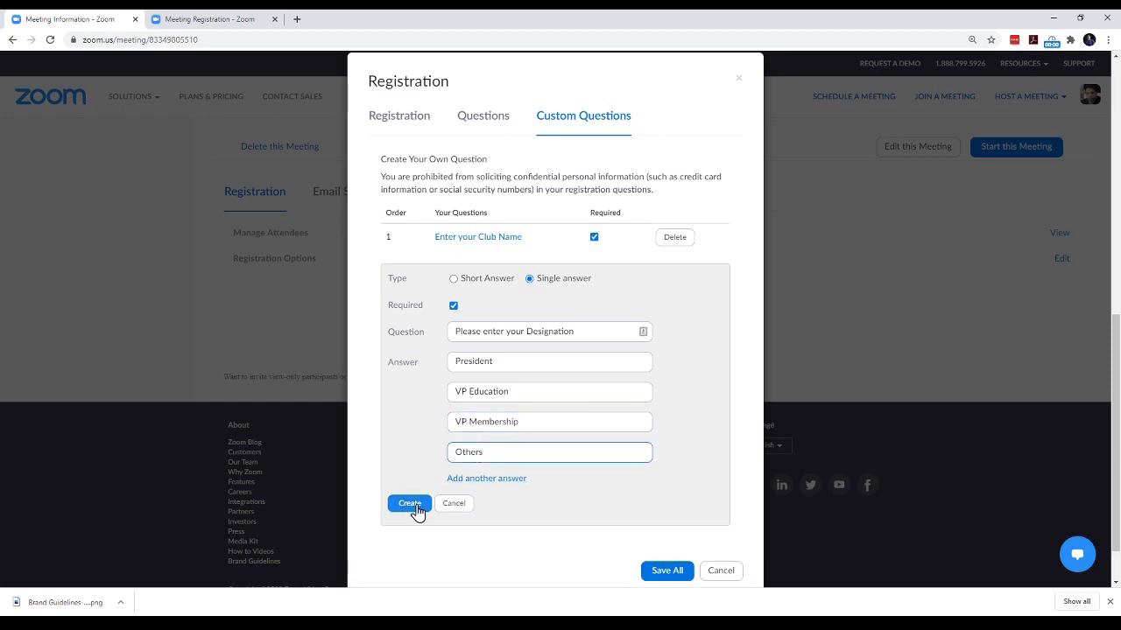
click(415, 505)
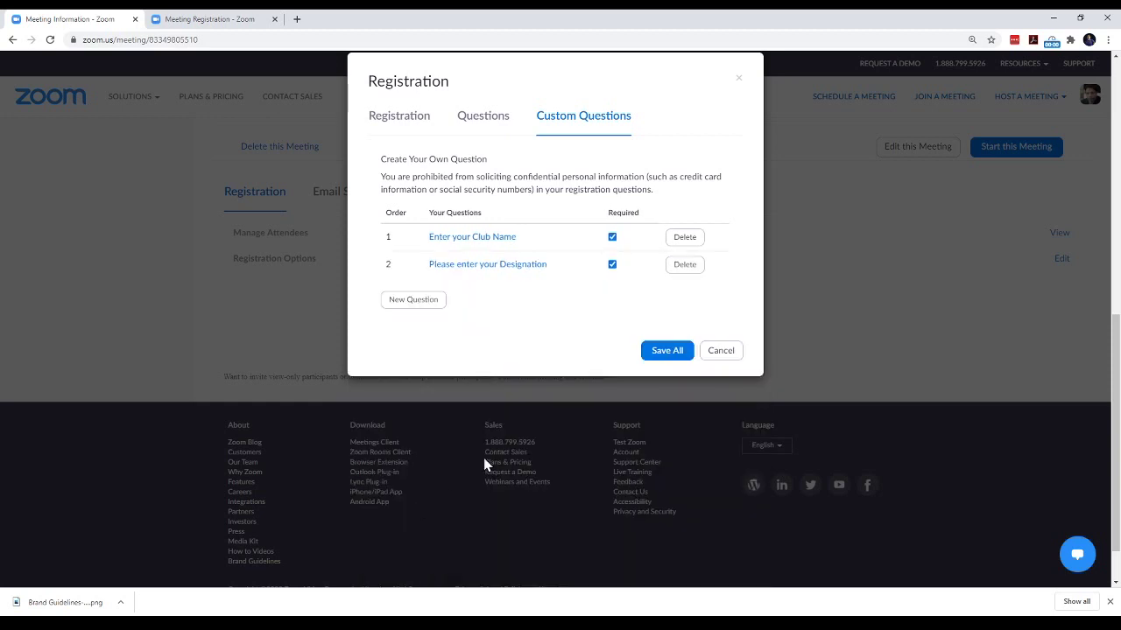
click(663, 352)
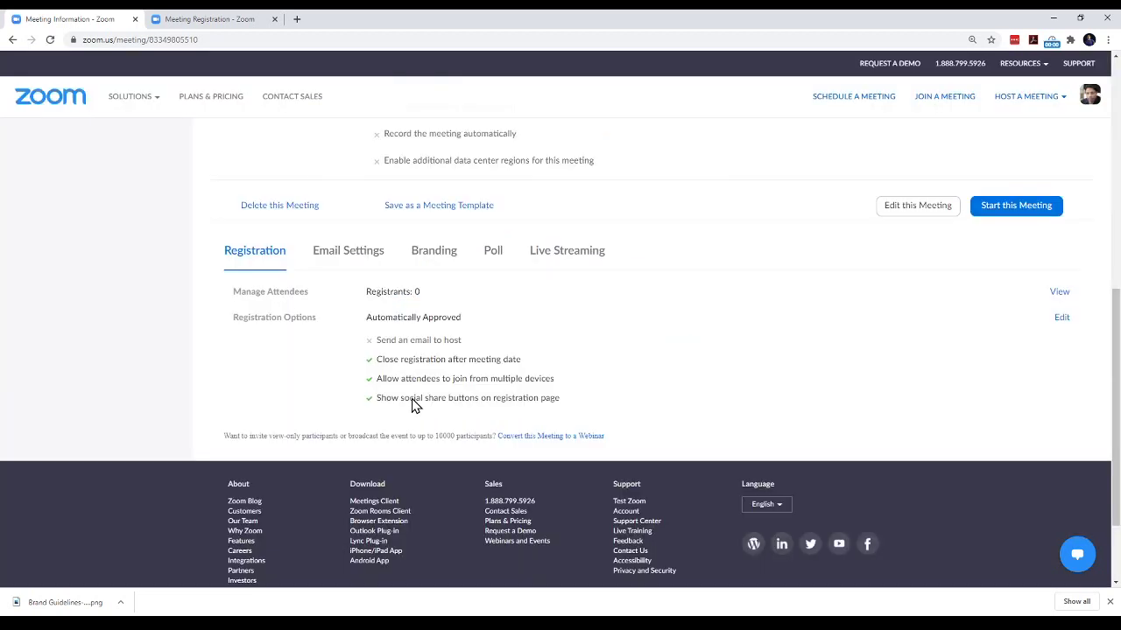
Step: Copy the meeting's registration link and open it in a new browser tab
scroll(409, 400, up, 5)
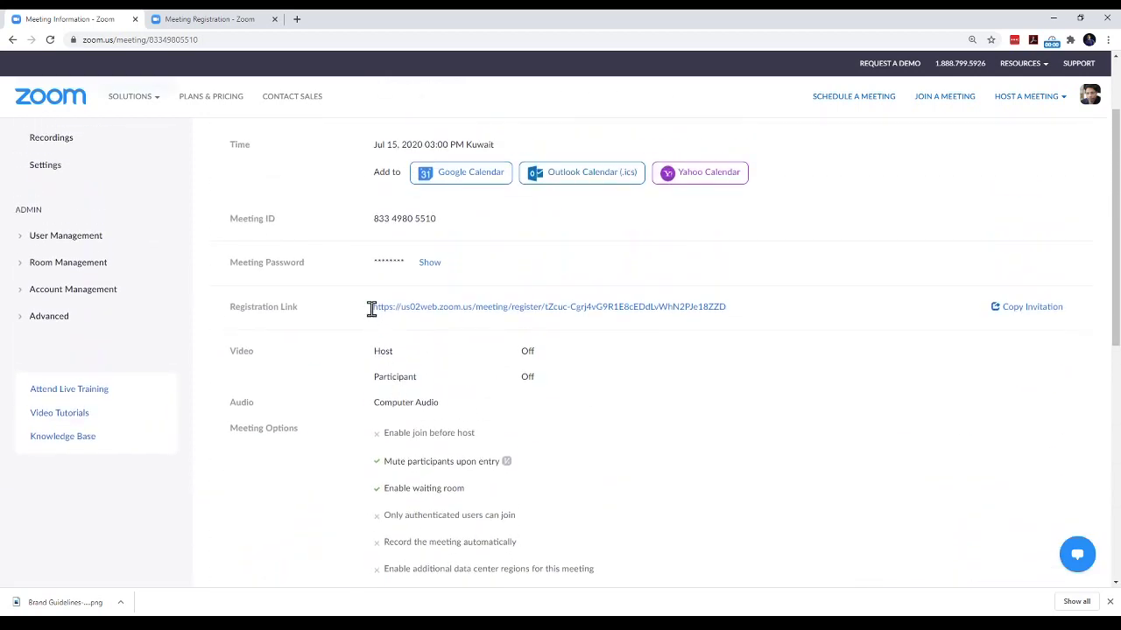
drag(370, 308, 729, 311)
key(ctrl+c)
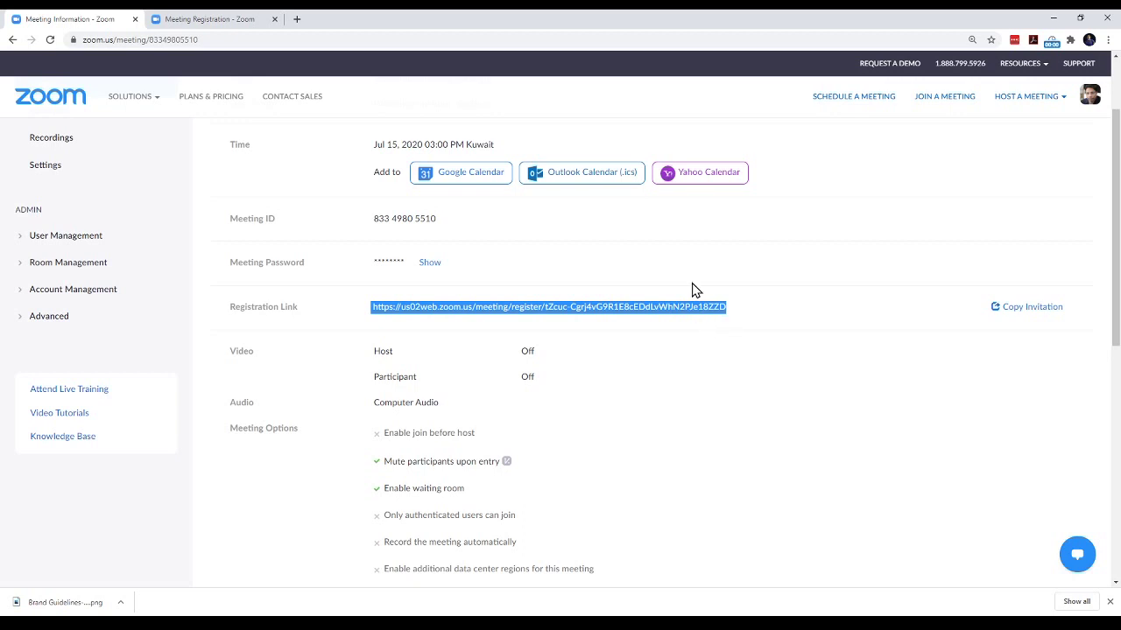
click(297, 19)
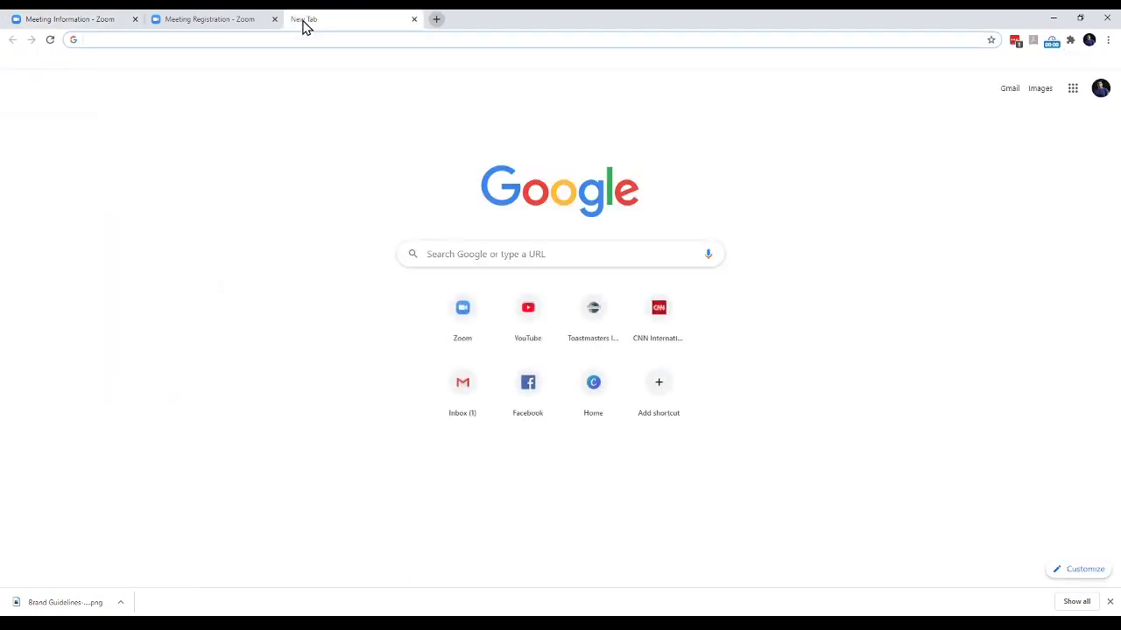
key(ctrl+v)
key(Return)
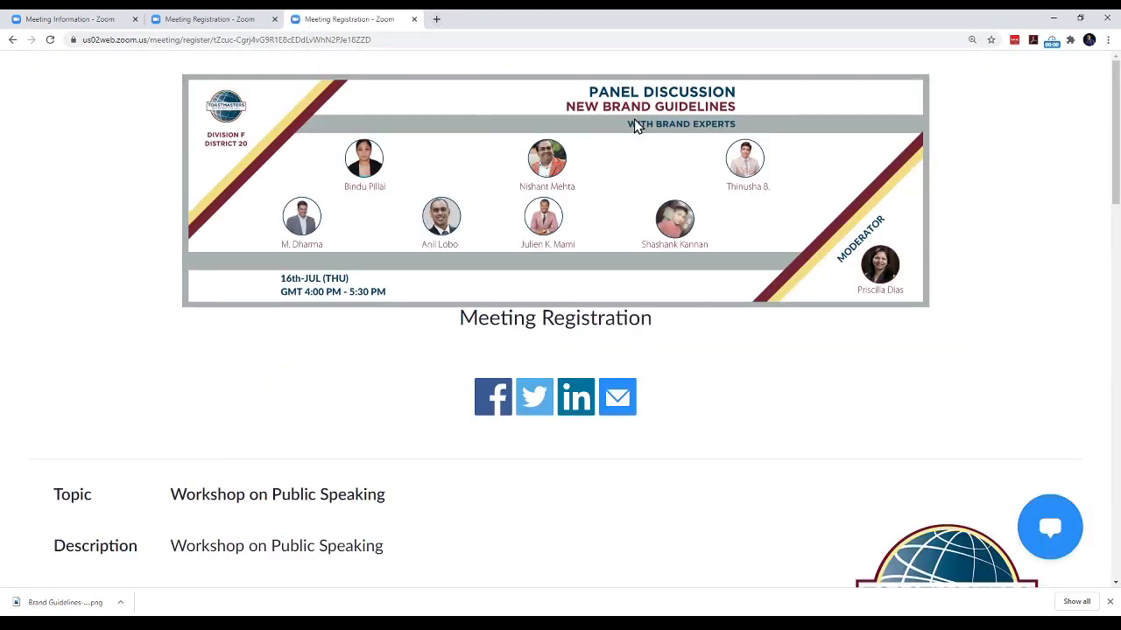
Step: Review the registration page and try its custom questions with club name "Bright Horizons" and designation President
scroll(635, 140, down, 3)
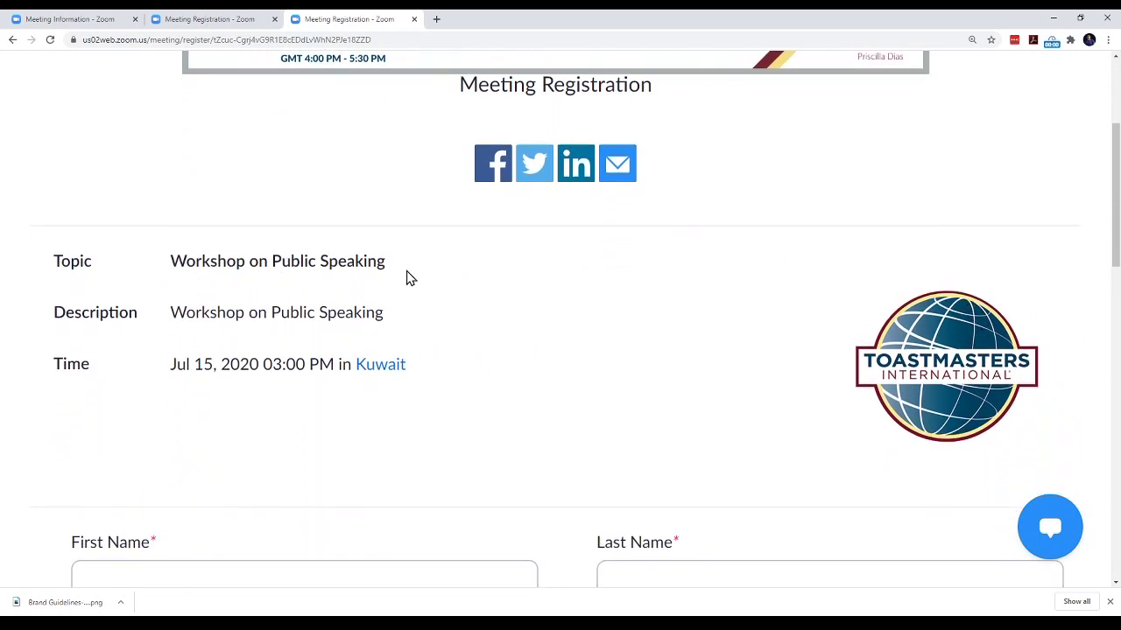
scroll(380, 282, down, 2)
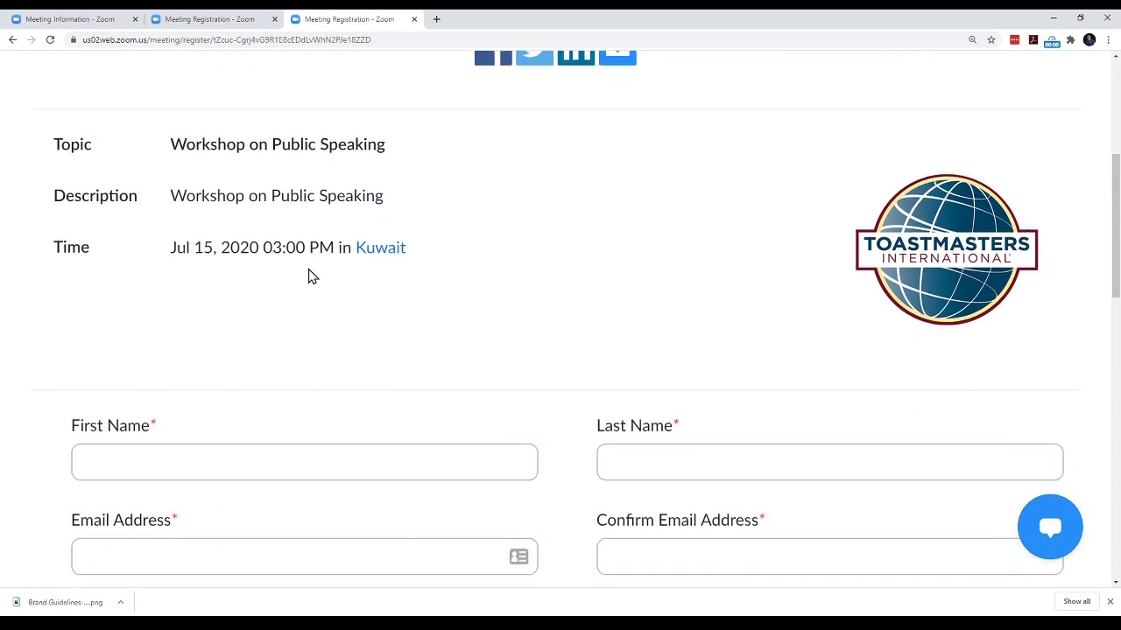
scroll(308, 271, down, 5)
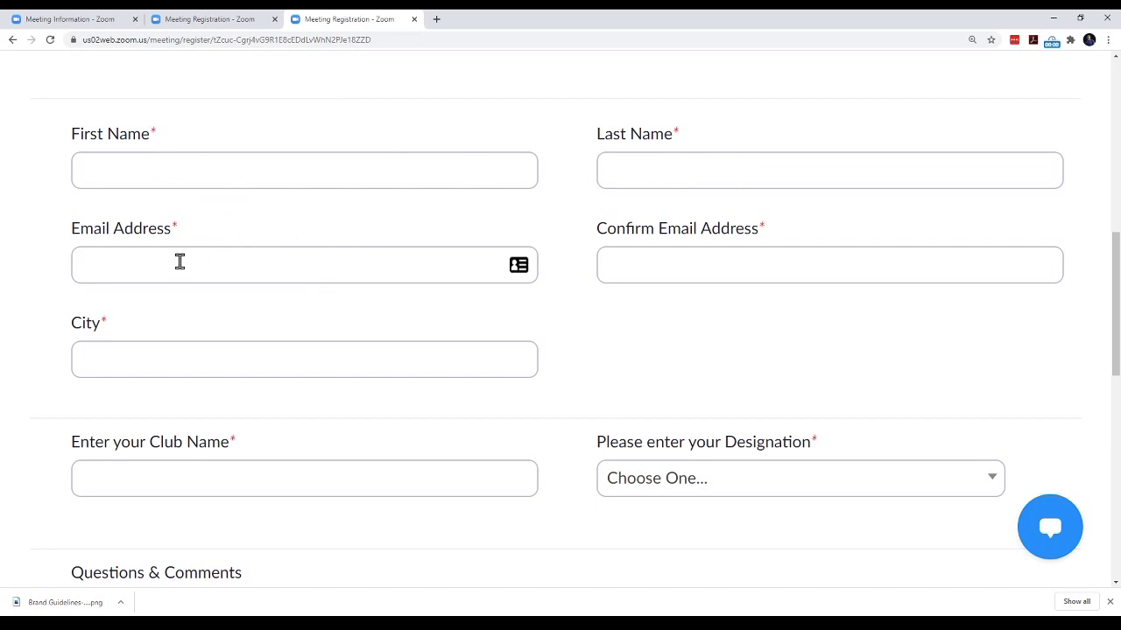
scroll(179, 261, down, 1)
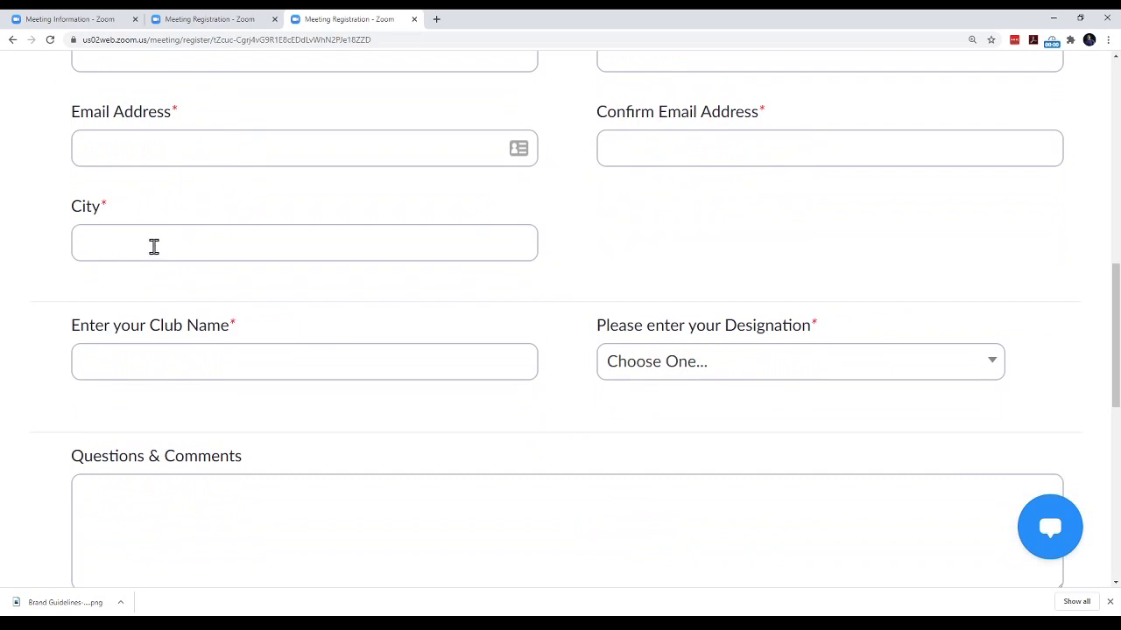
scroll(153, 246, down, 1)
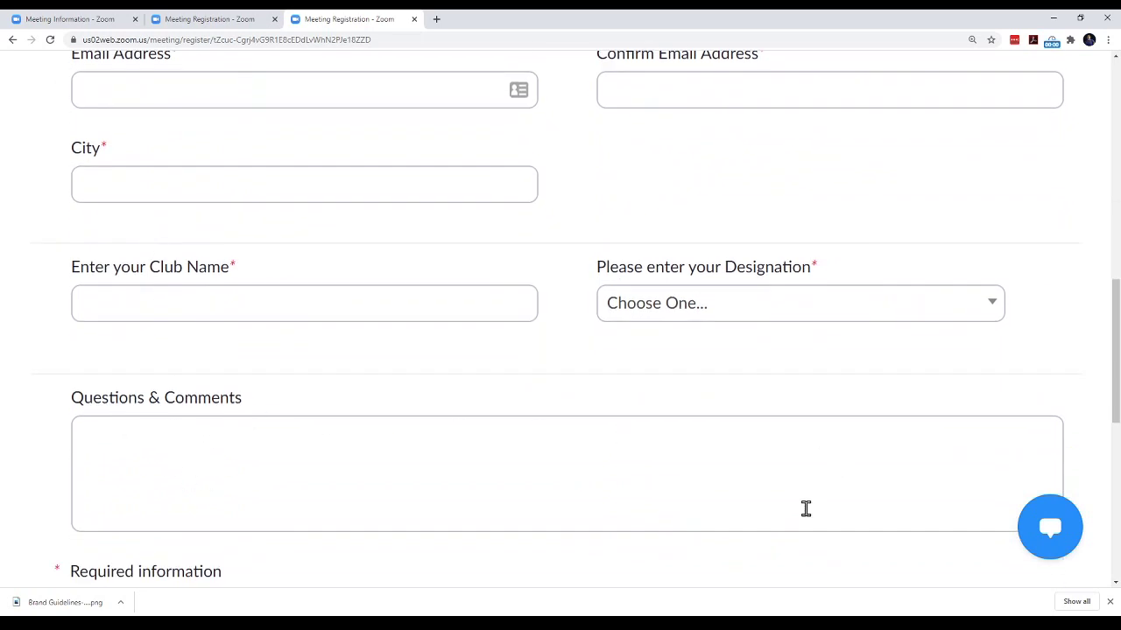
click(186, 308)
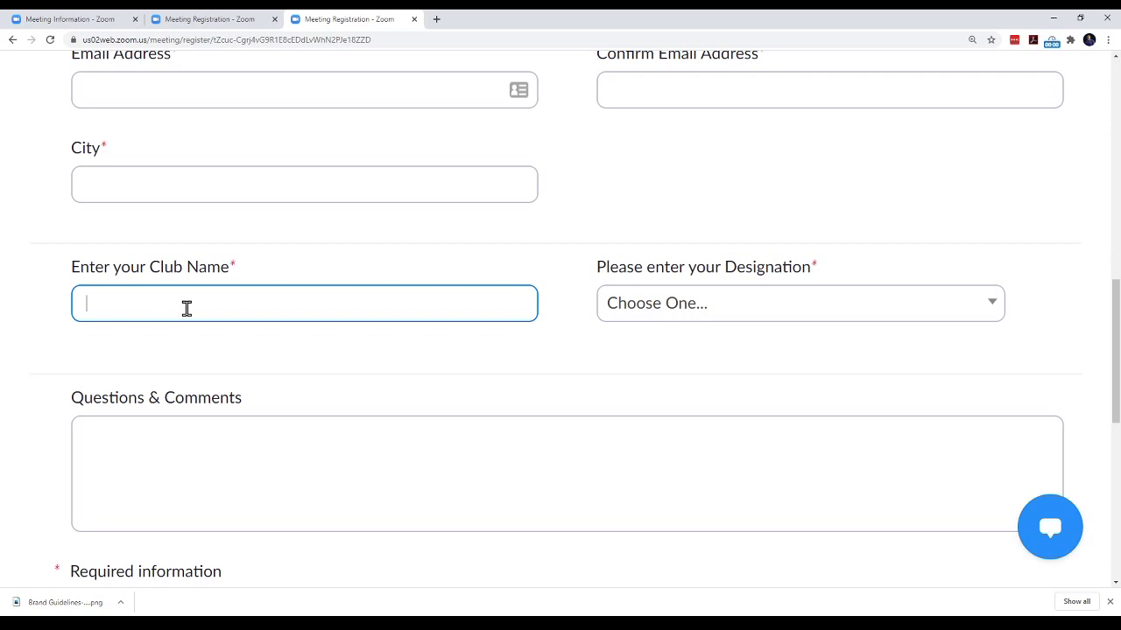
text(Bright Horizons)
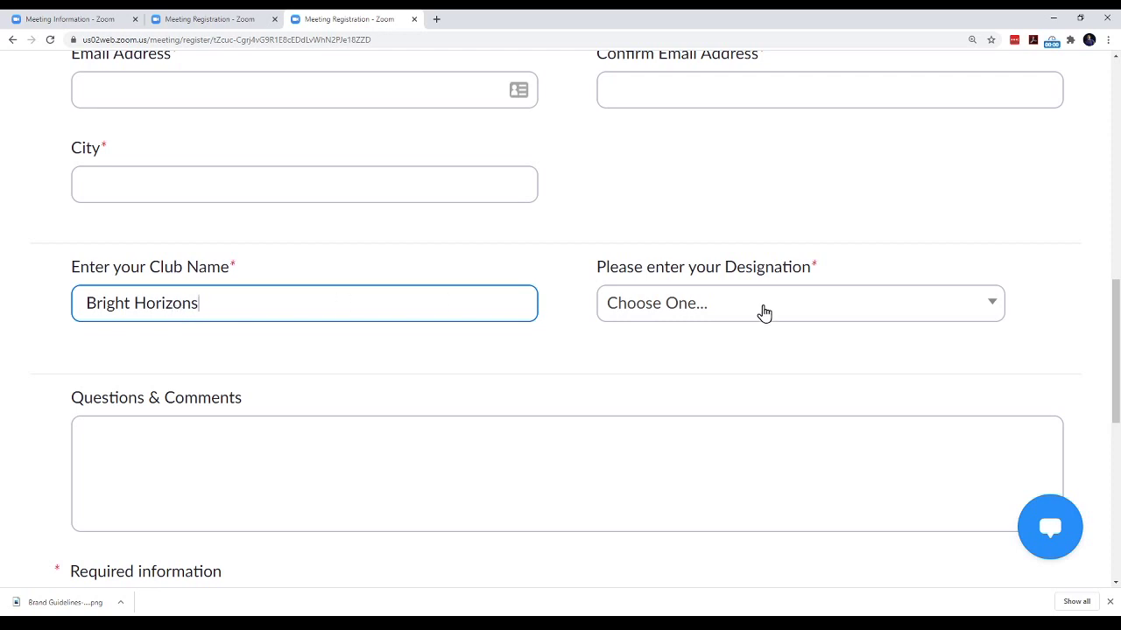
click(993, 308)
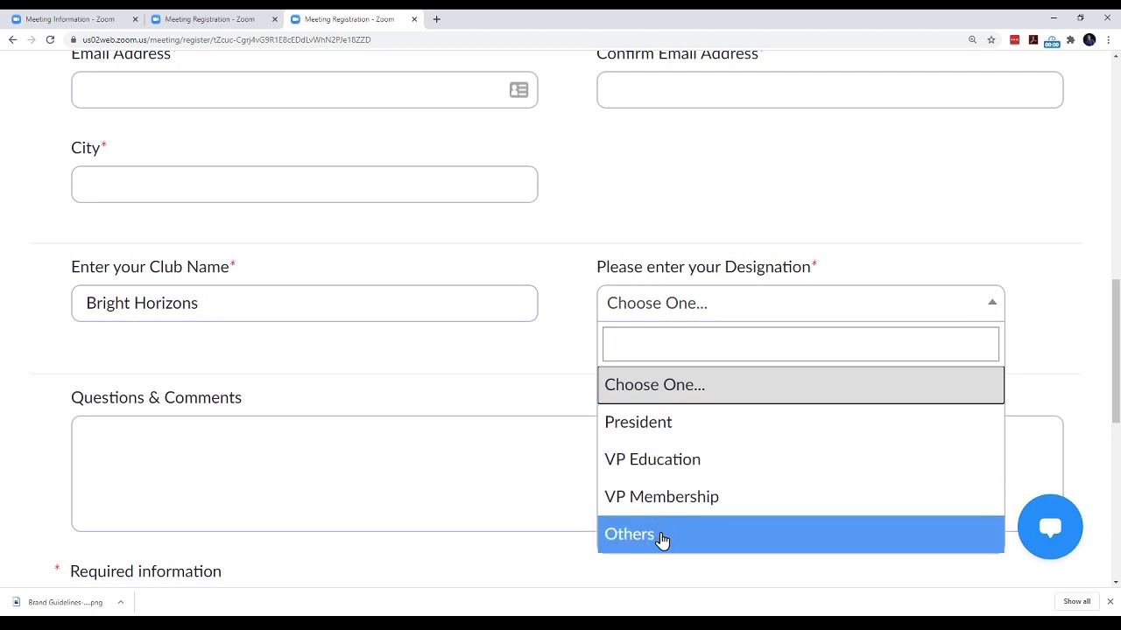
click(666, 435)
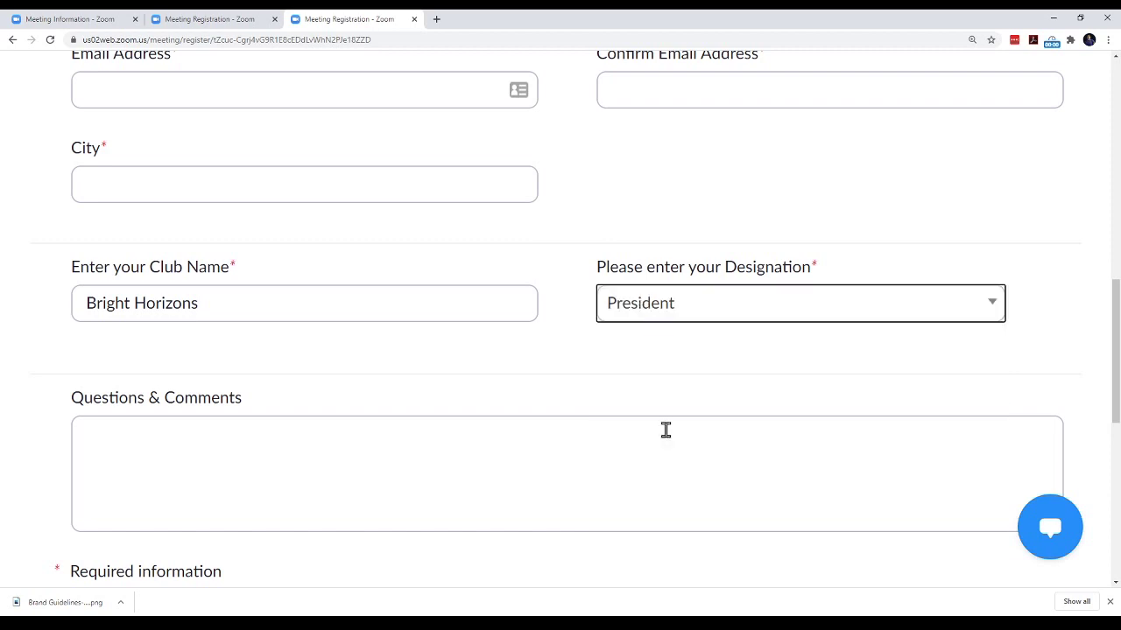
scroll(661, 430, up, 2)
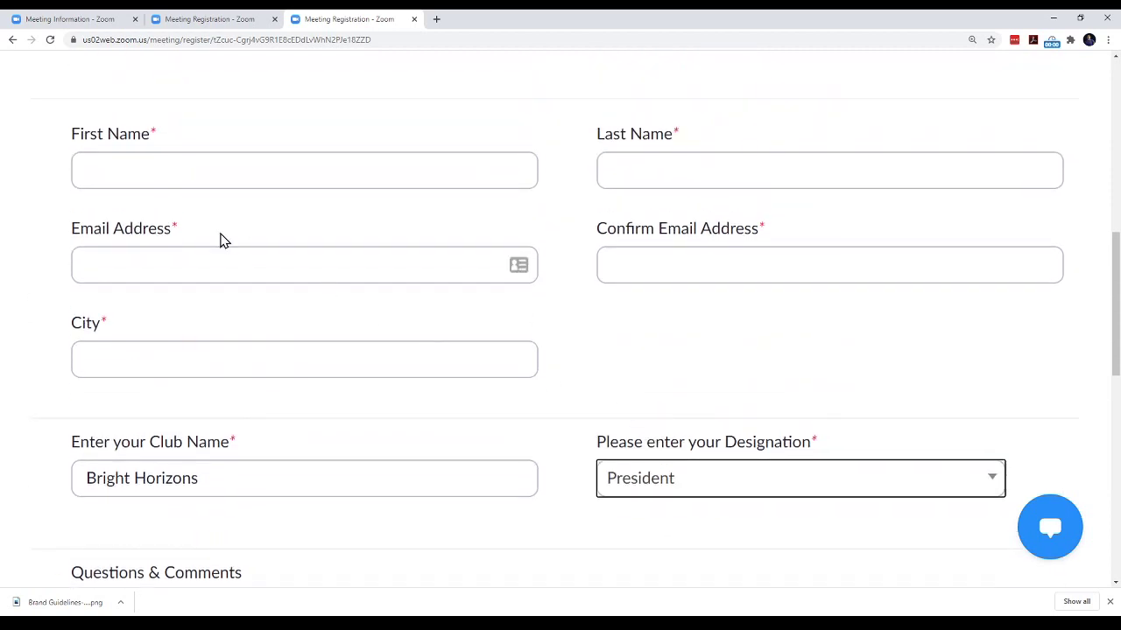
Step: Open the attendee management list of the "New Brand Manual - Group Discussion with Experts" meeting and review the approved registrants
scroll(715, 271, down, 5)
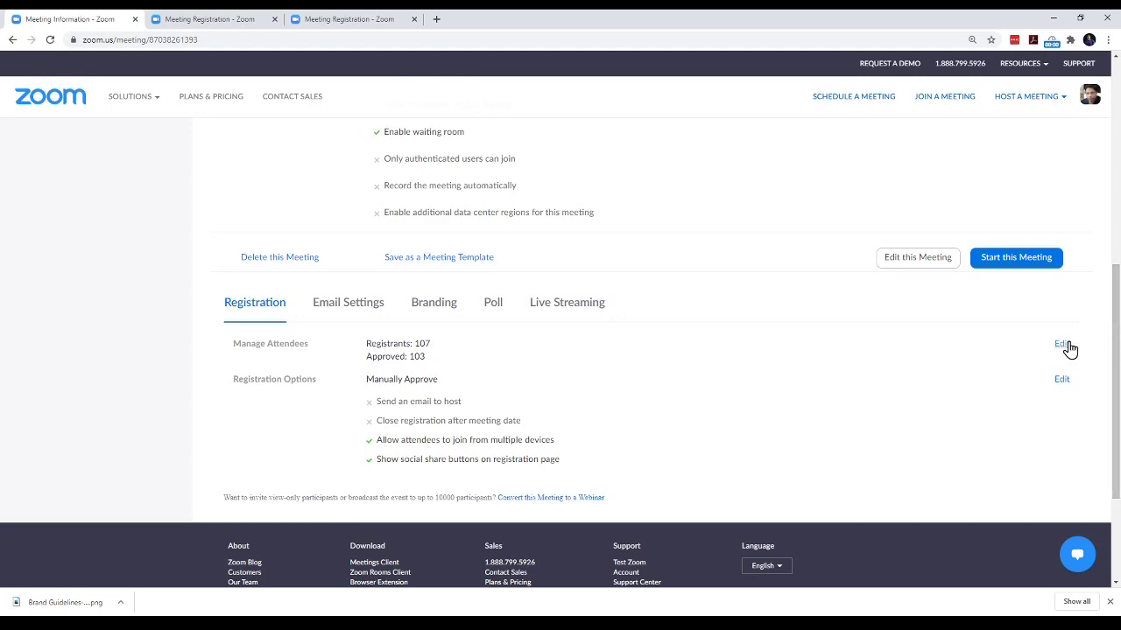
click(1062, 345)
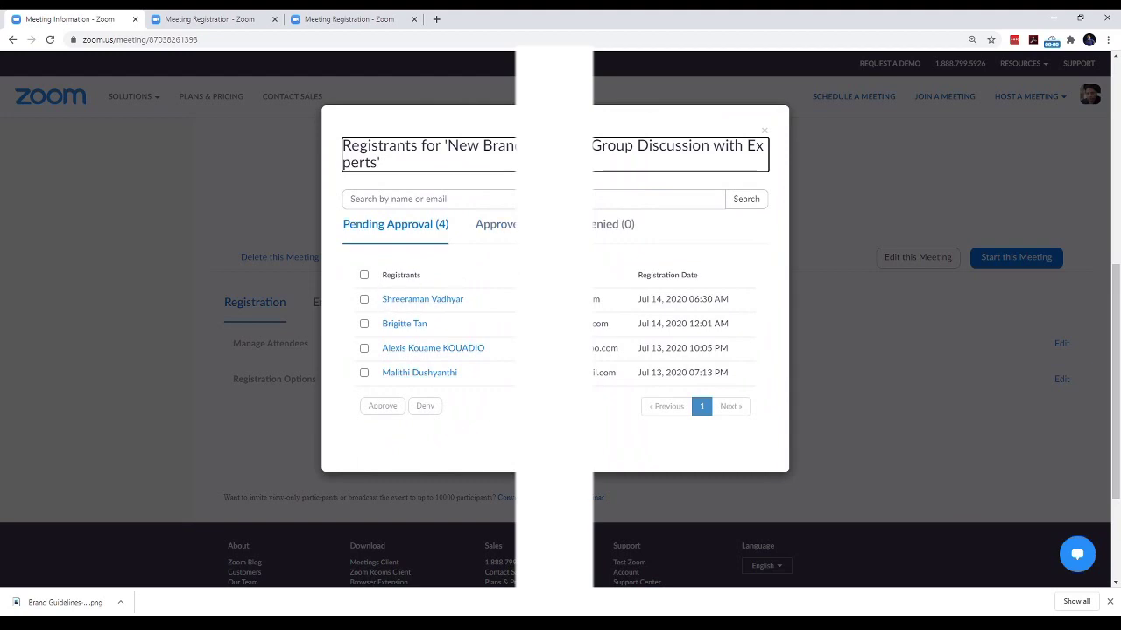
click(495, 224)
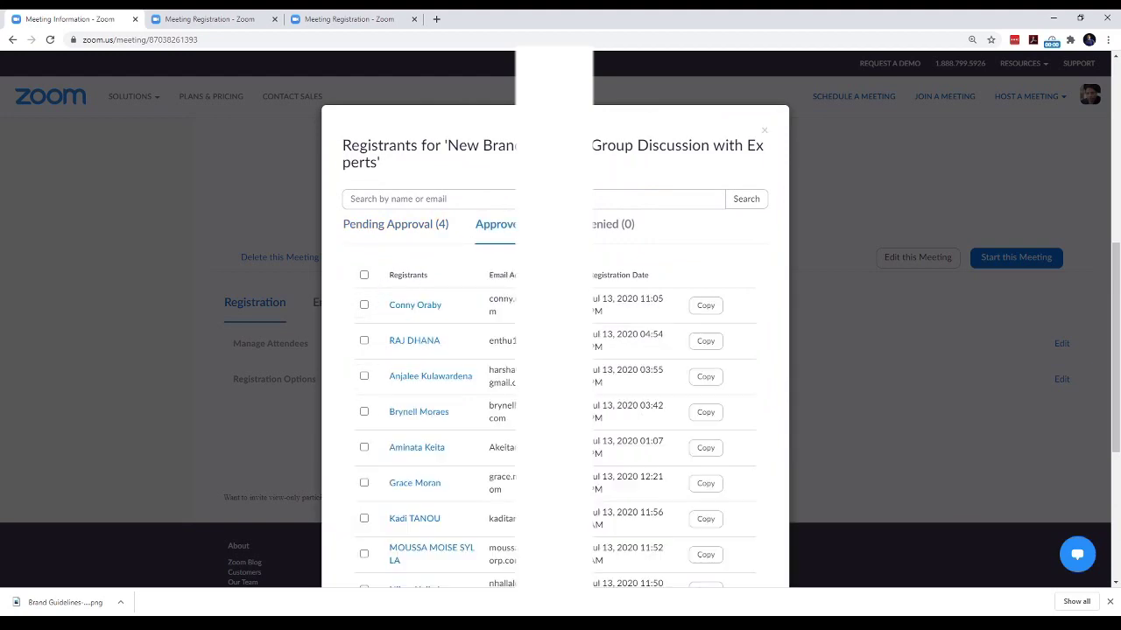
scroll(500, 288, down, 3)
scroll(498, 292, up, 5)
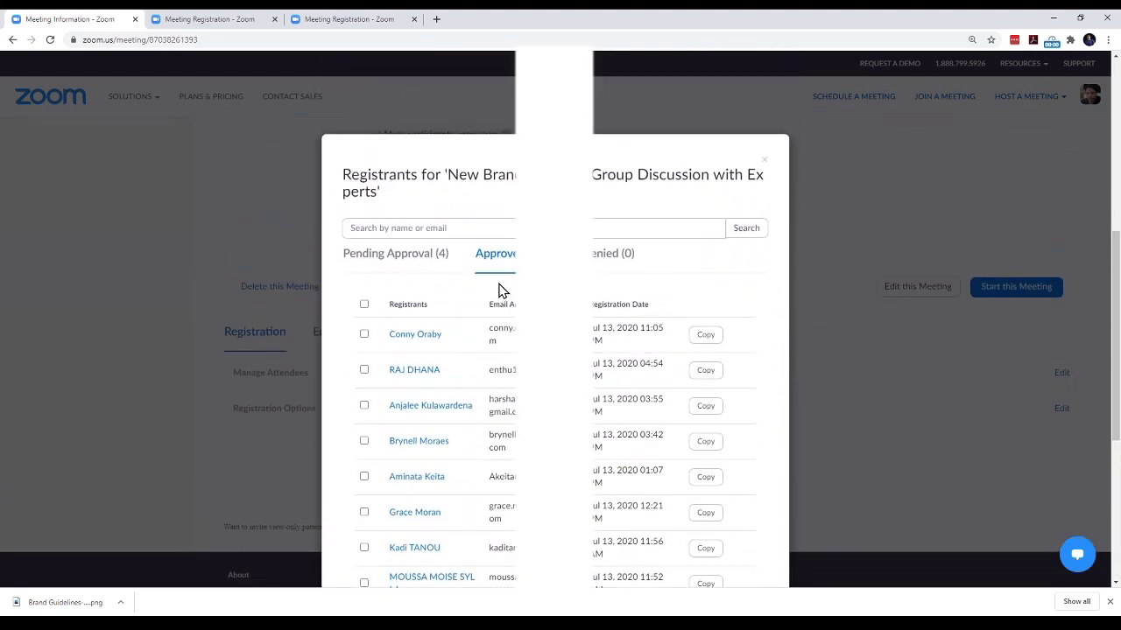
scroll(492, 296, down, 2)
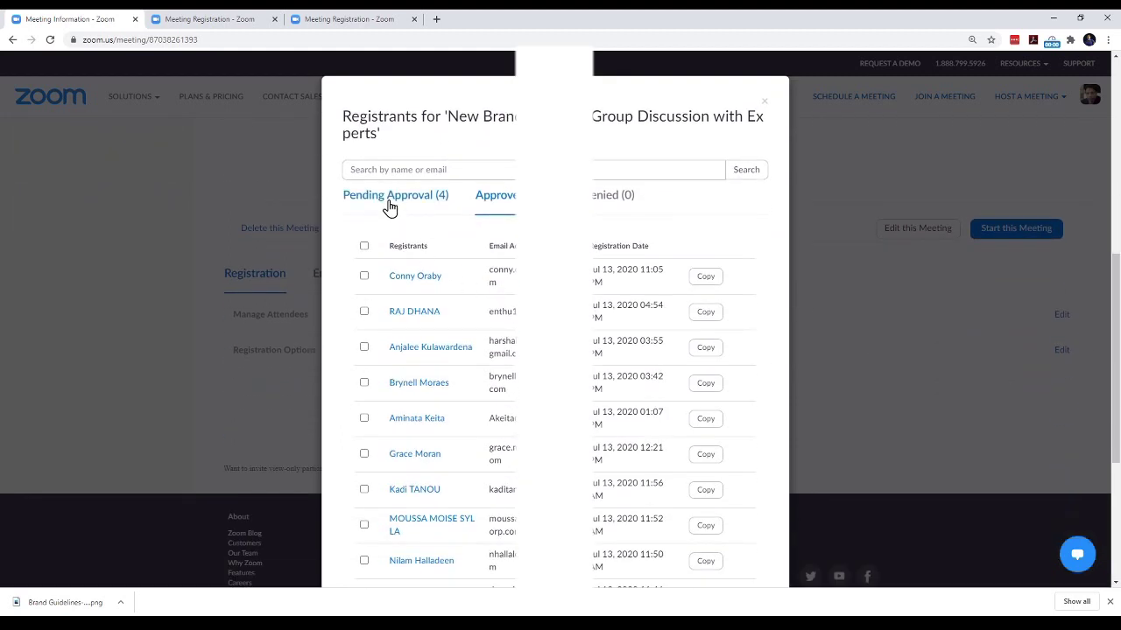
Step: Approve the pending registrant who signed up on Jul 13, 2020 at 07:13 PM
click(389, 201)
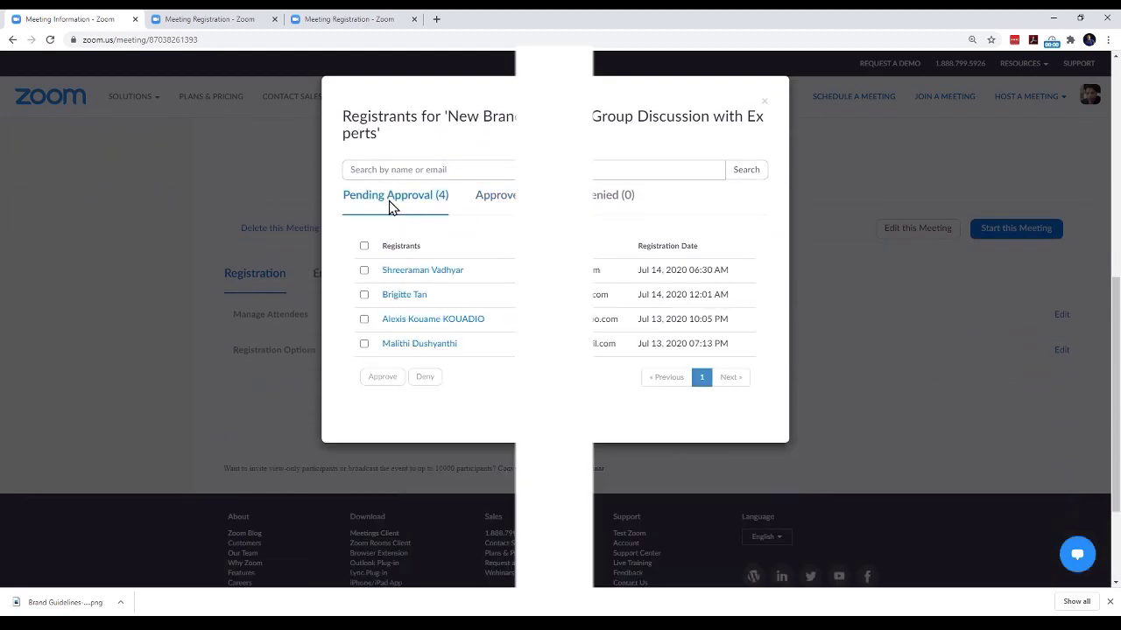
click(364, 345)
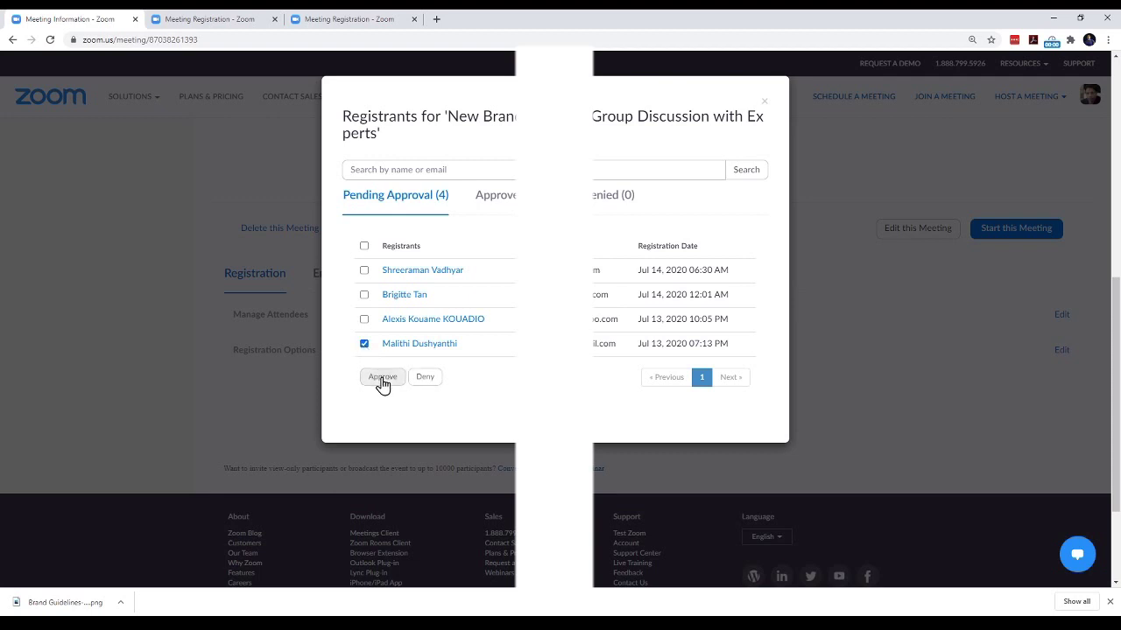
click(382, 377)
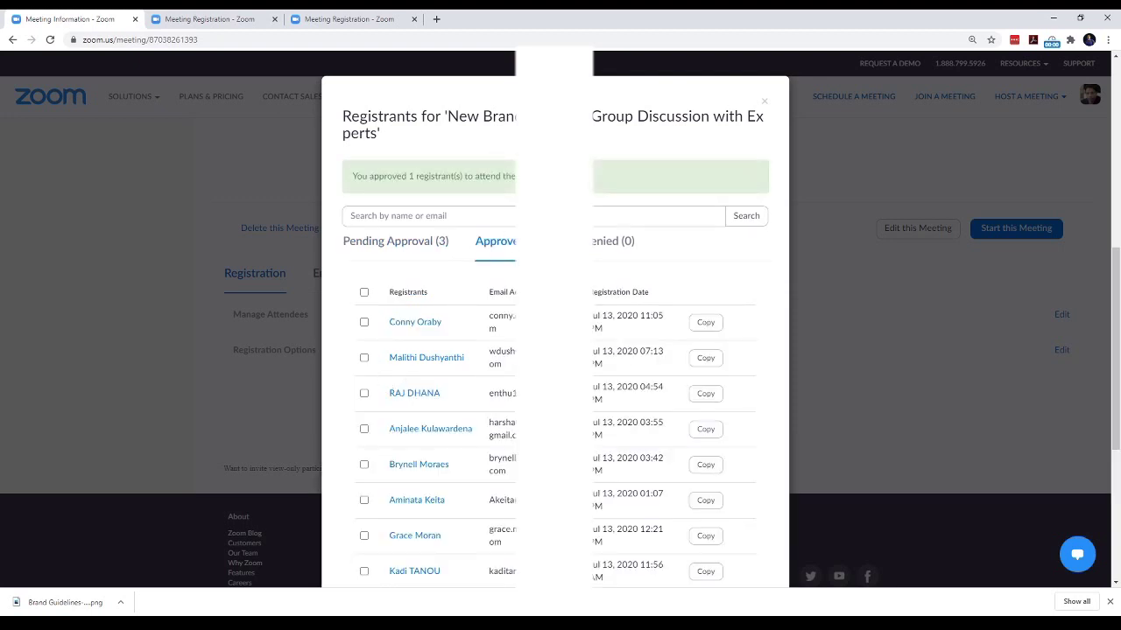
Step: Check the actions available for a selected approved registrant, browse the approved list through page 5, and close the registrants list
scroll(555, 350, down, 2)
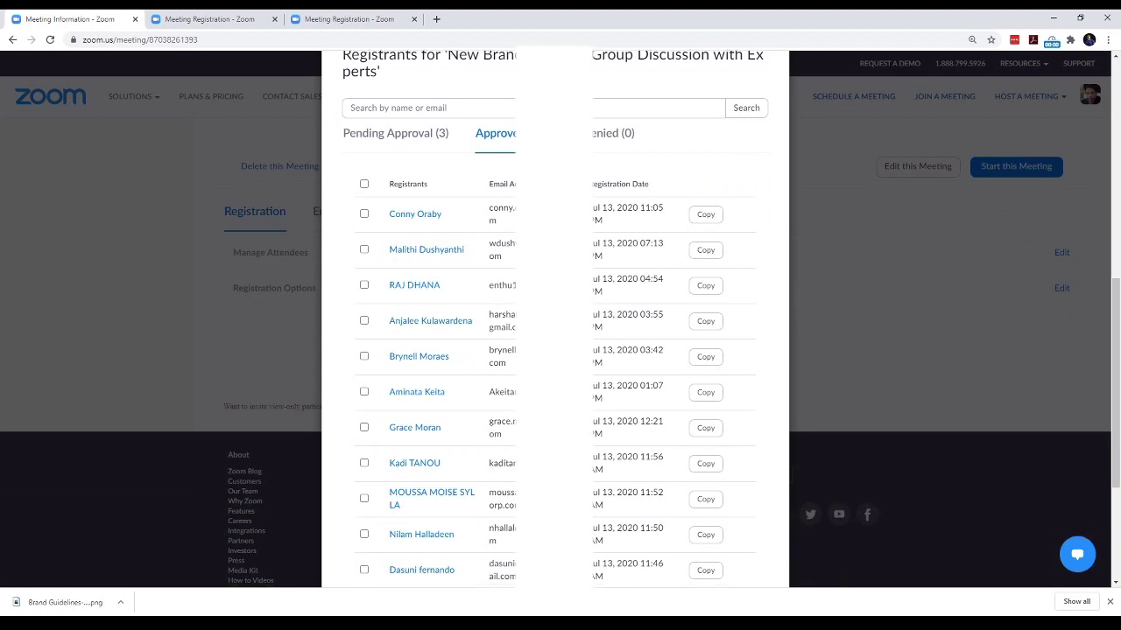
scroll(438, 350, down, 3)
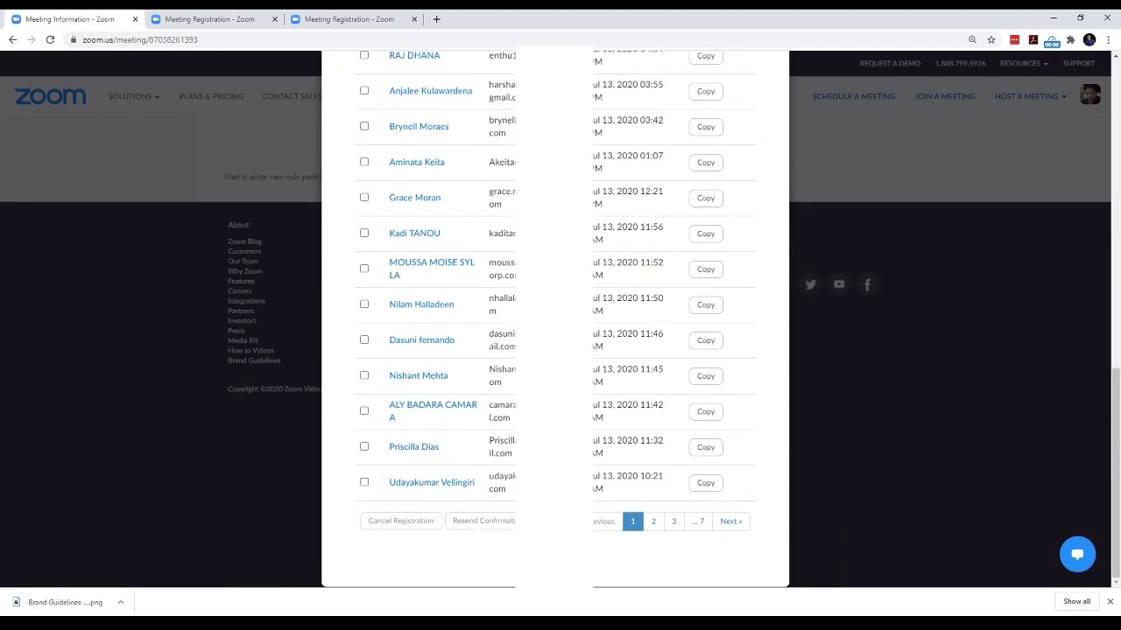
click(364, 483)
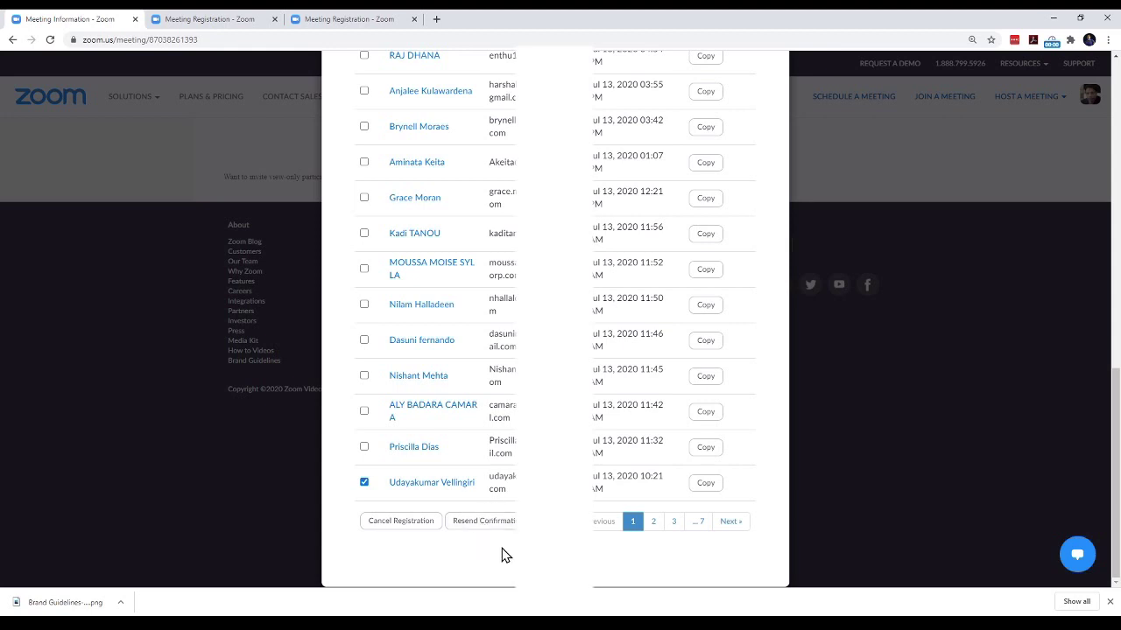
click(653, 526)
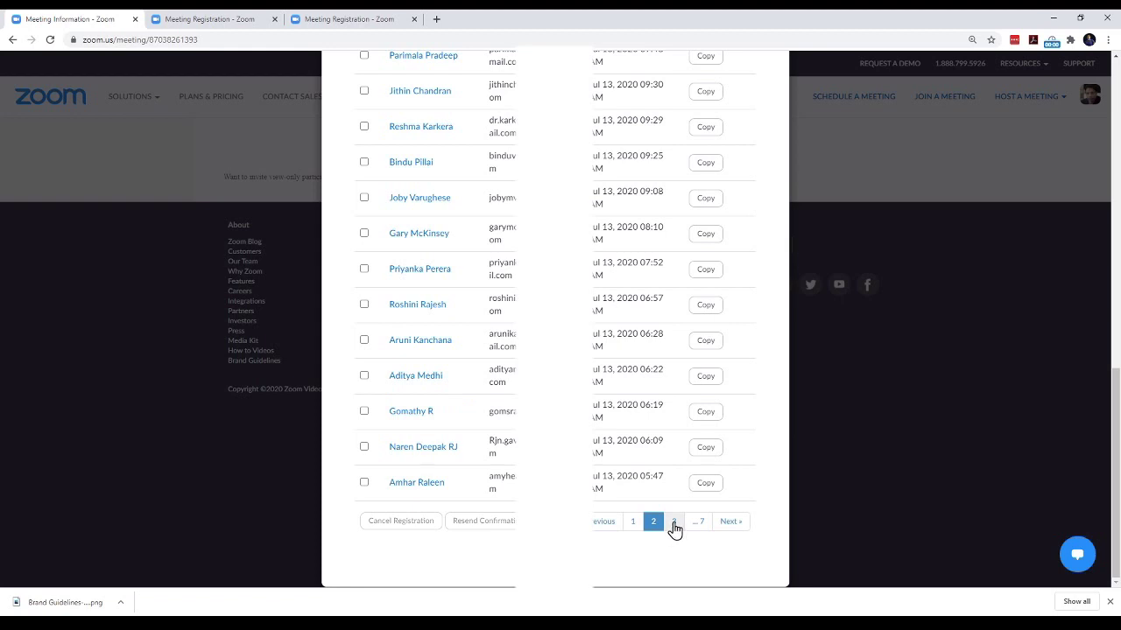
click(673, 523)
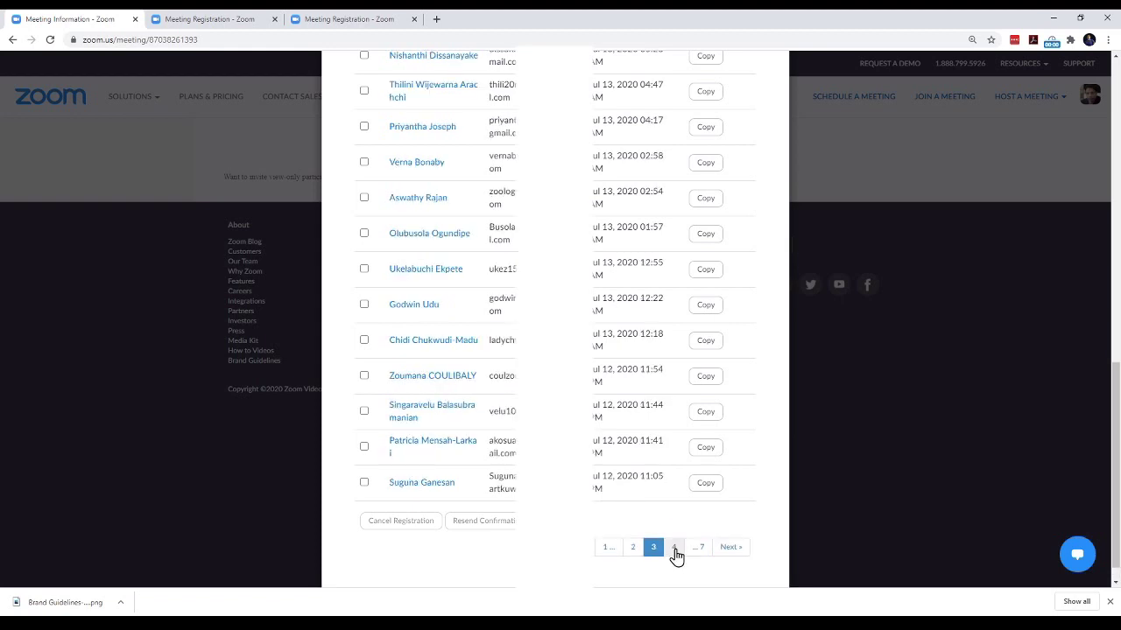
click(674, 549)
click(674, 549)
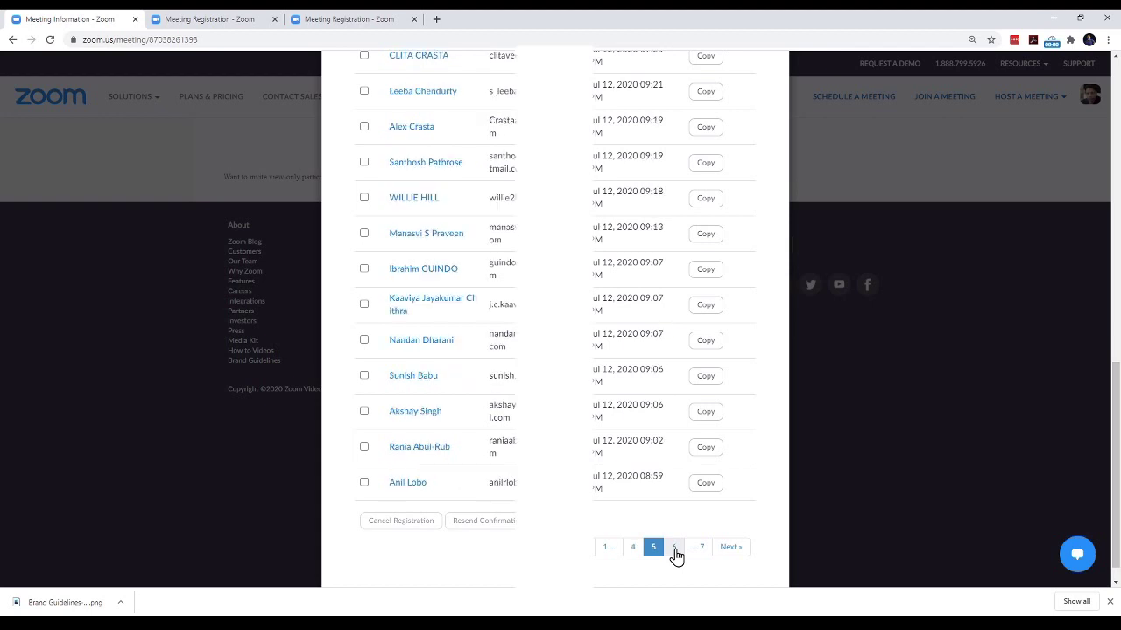
click(105, 180)
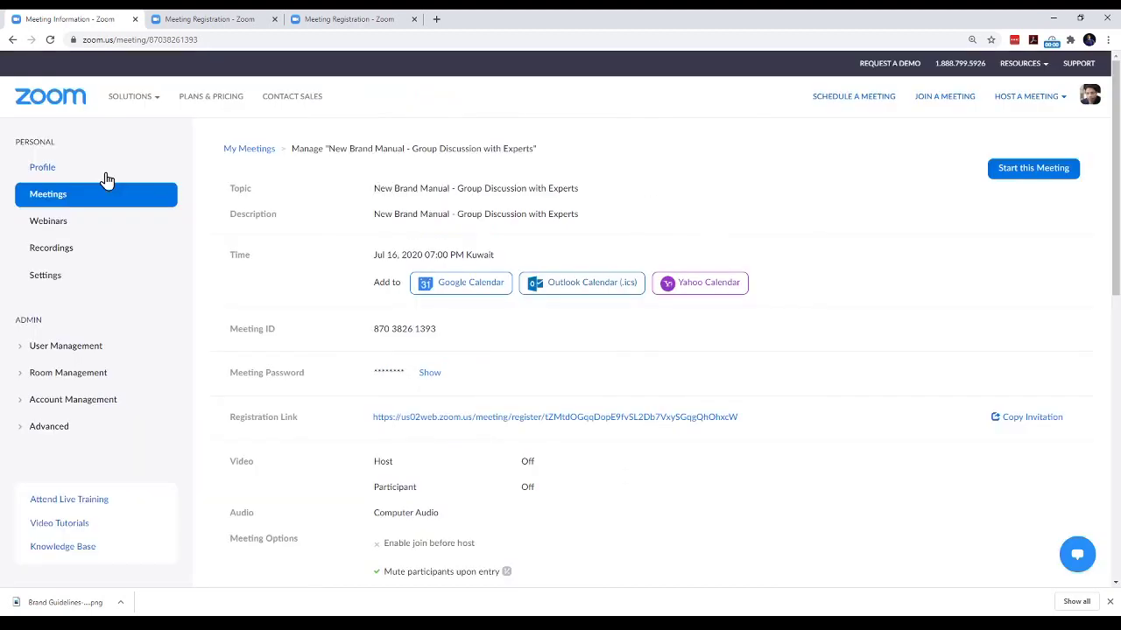
Step: Open the account's meeting usage reports and search for registration reports dated from 07/16/2020 to 07/16/2020
click(48, 407)
scroll(48, 406, down, 2)
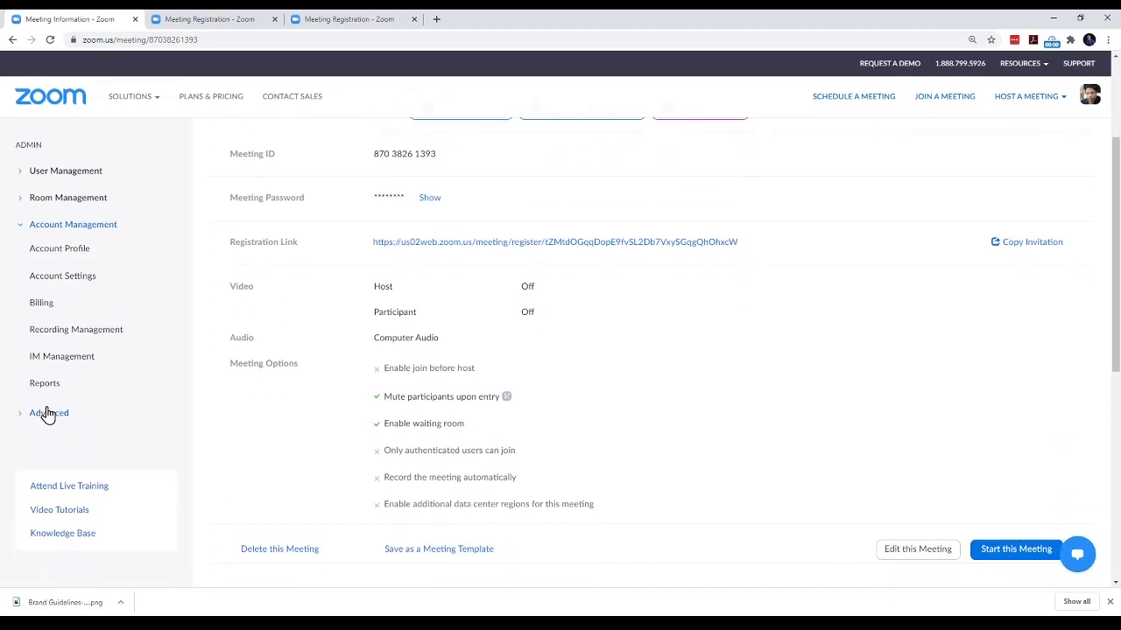
click(49, 389)
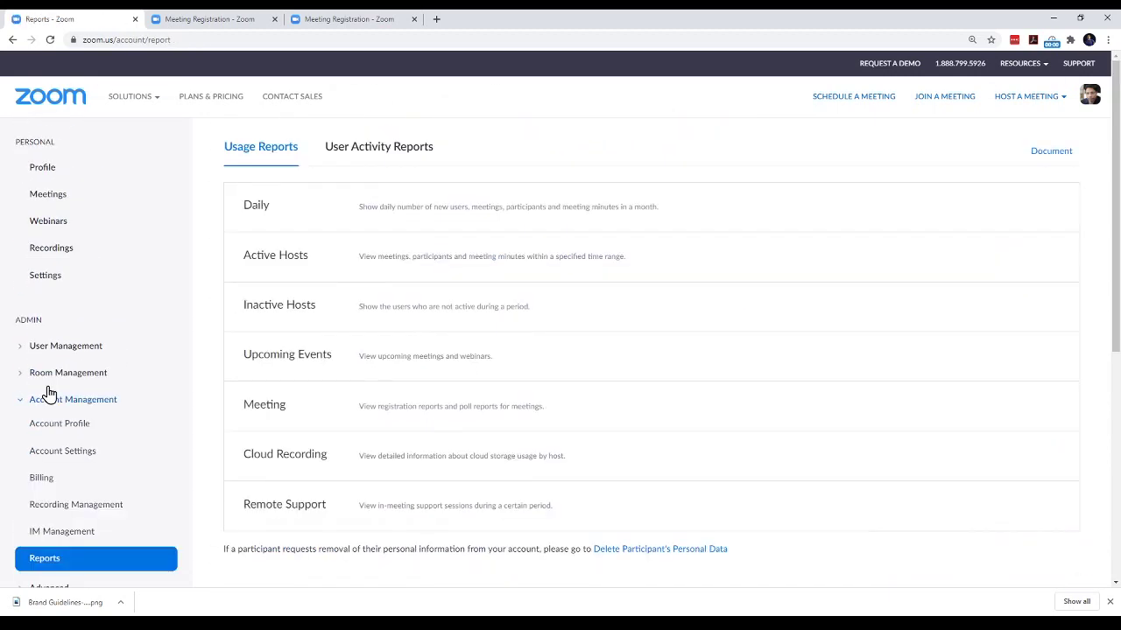
click(269, 416)
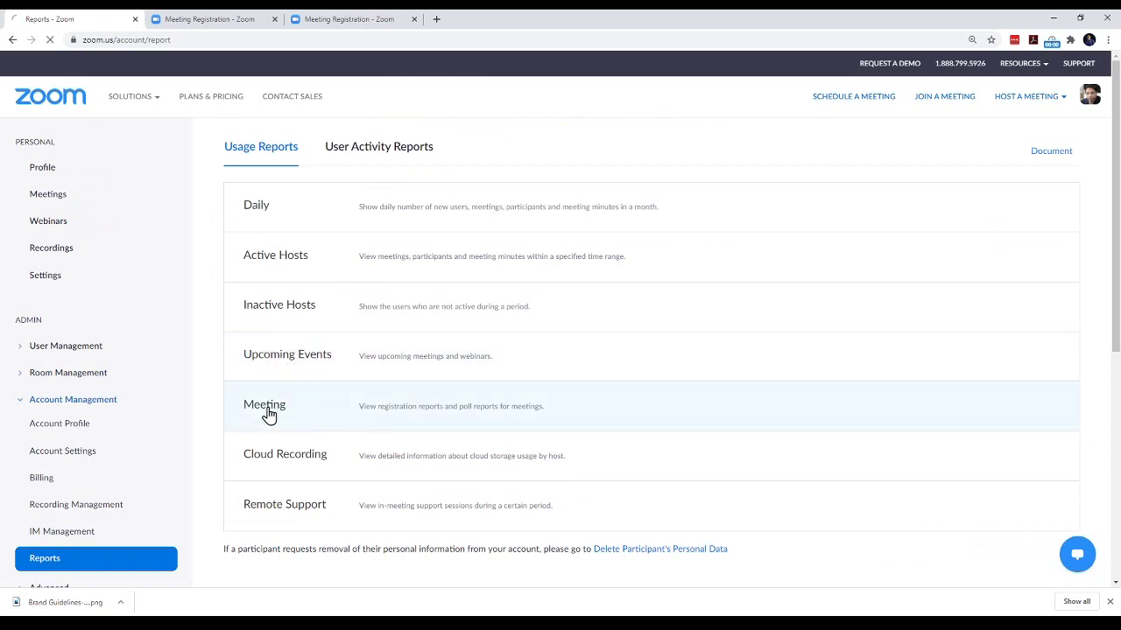
click(468, 255)
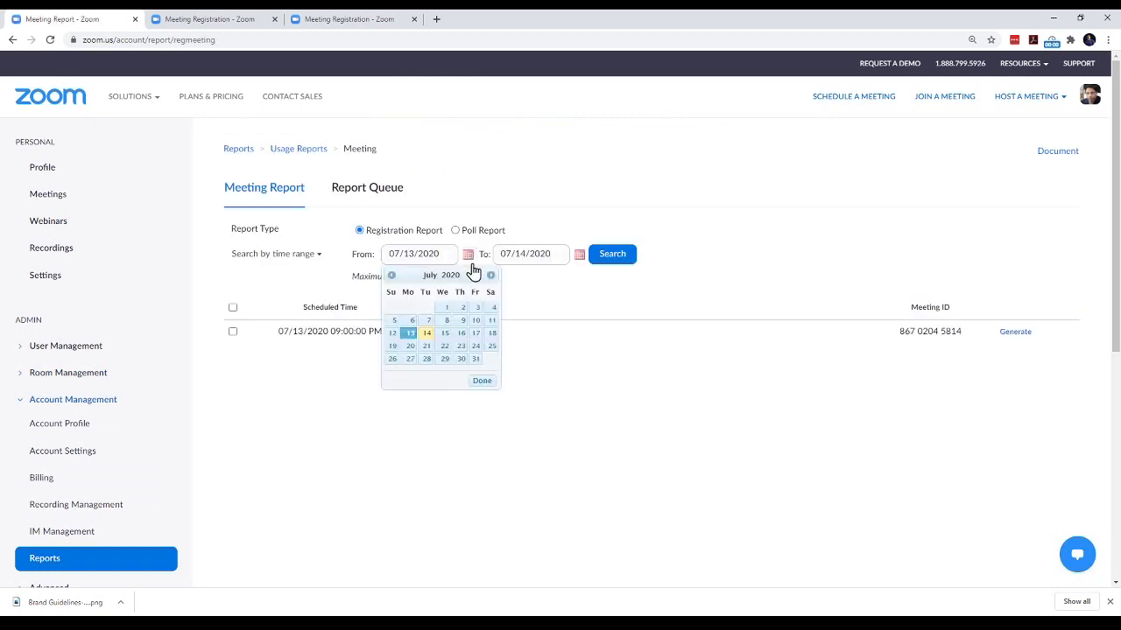
click(461, 335)
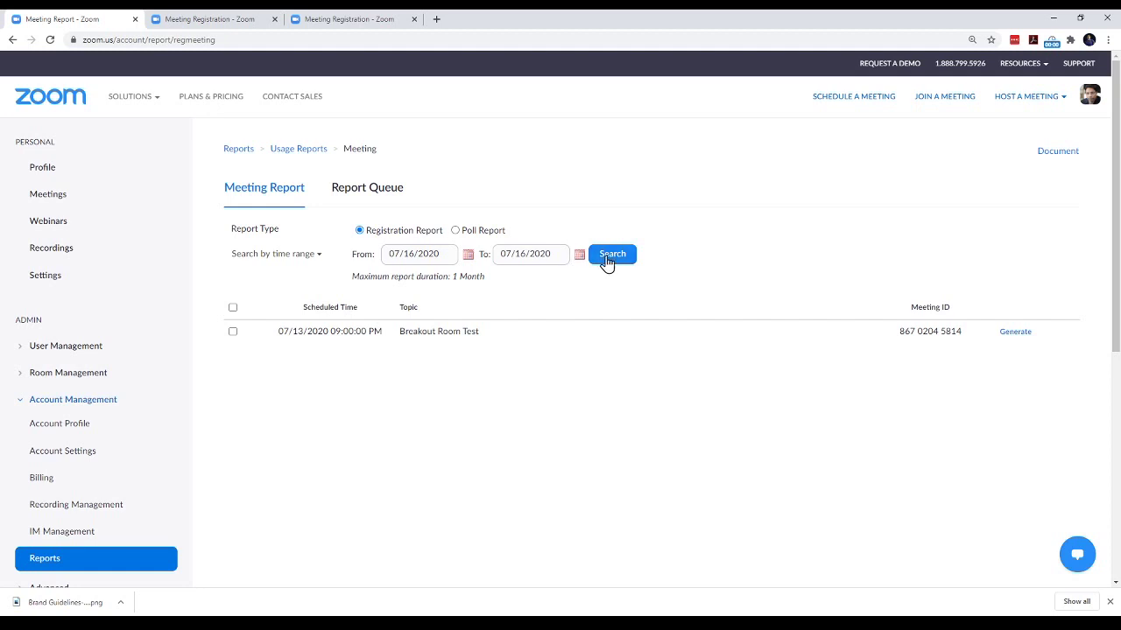
click(621, 261)
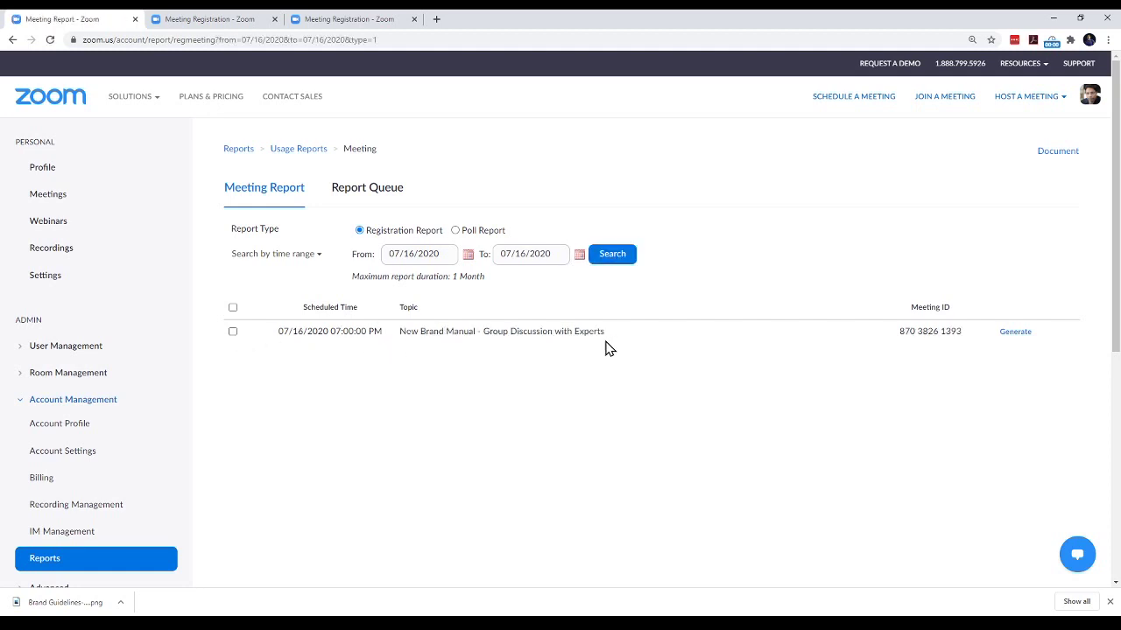
Step: Generate the registration report of approved registrants for "New Brand Manual - Group Discussion with Experts" and download it
click(233, 332)
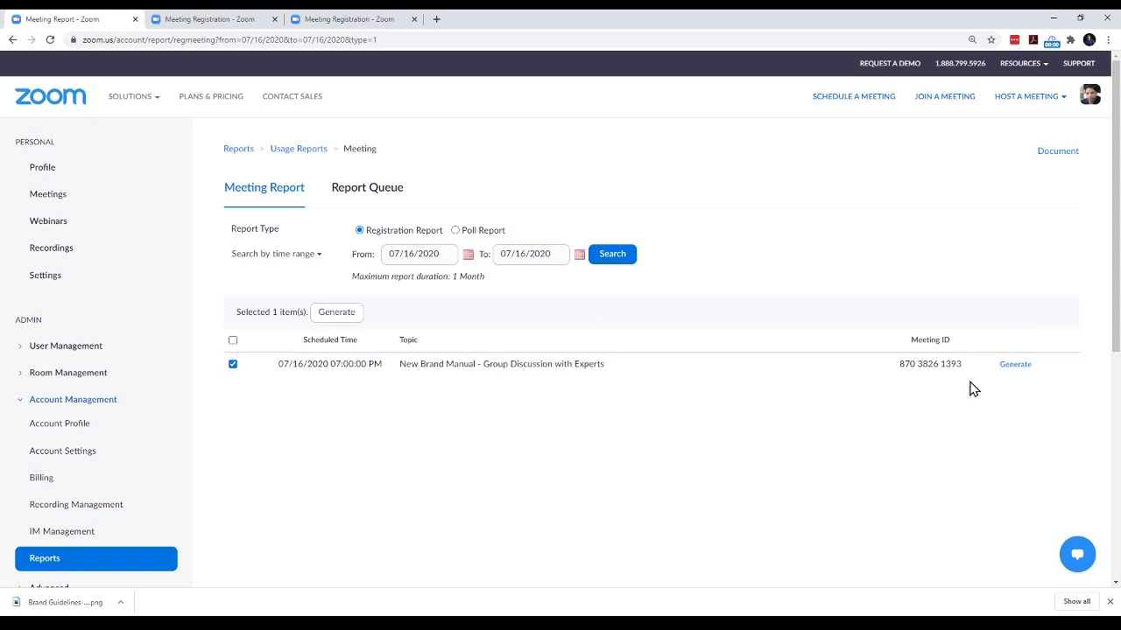
click(1019, 366)
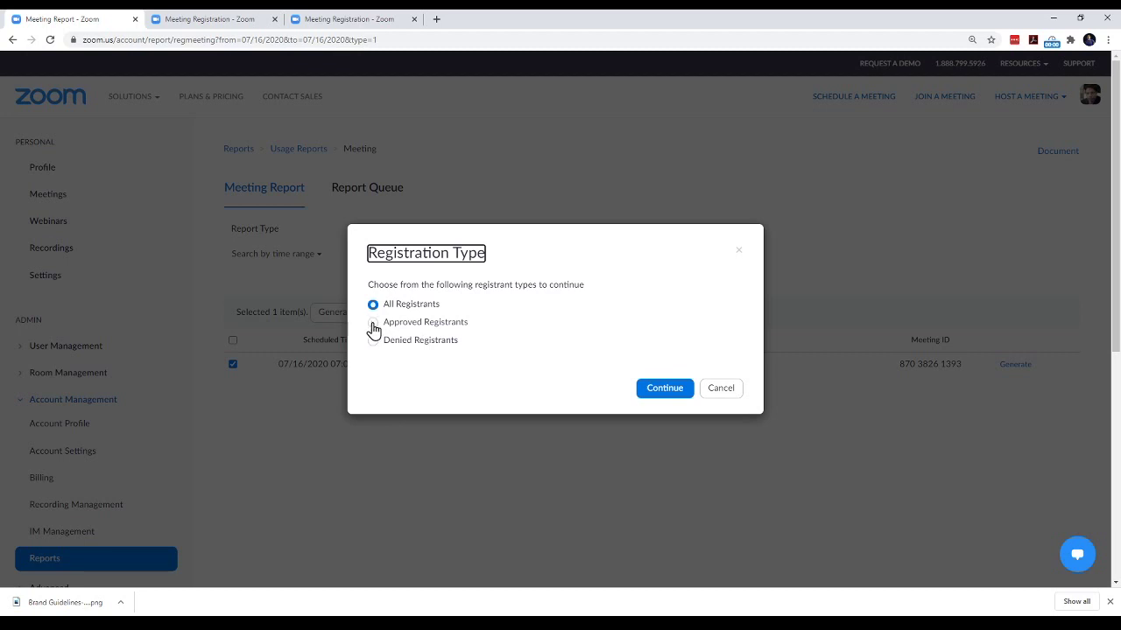
click(373, 326)
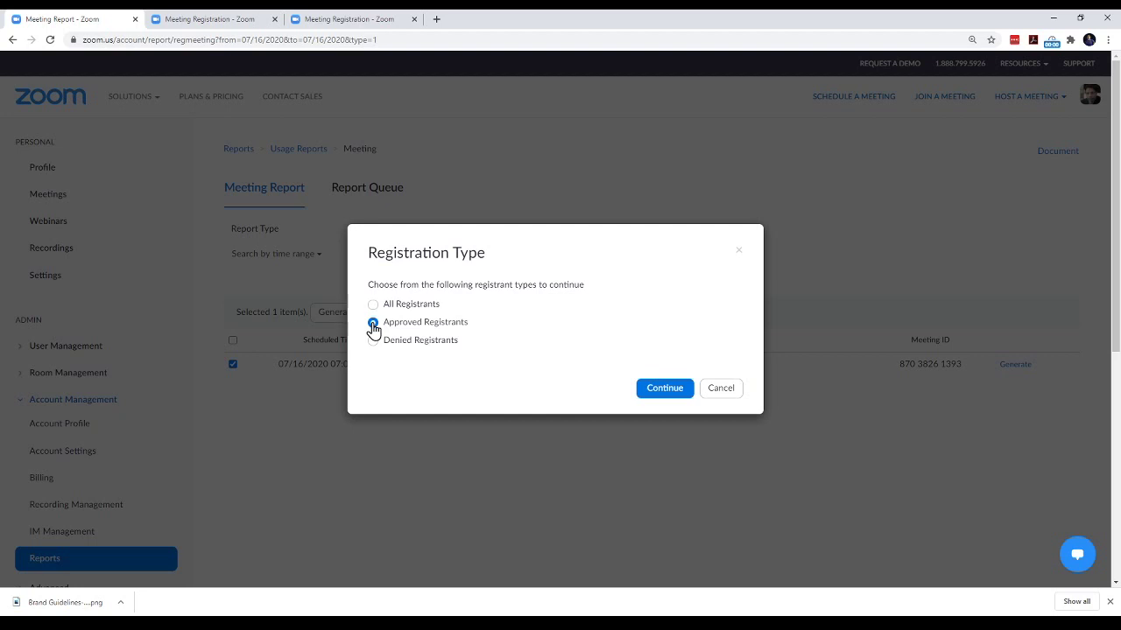
click(665, 390)
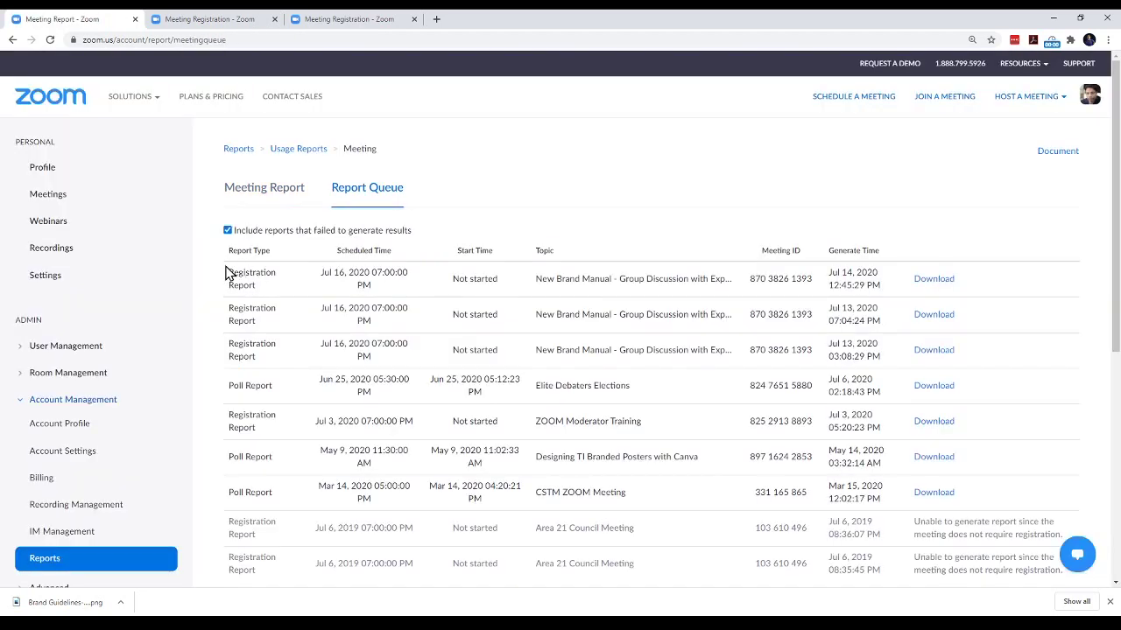
click(940, 281)
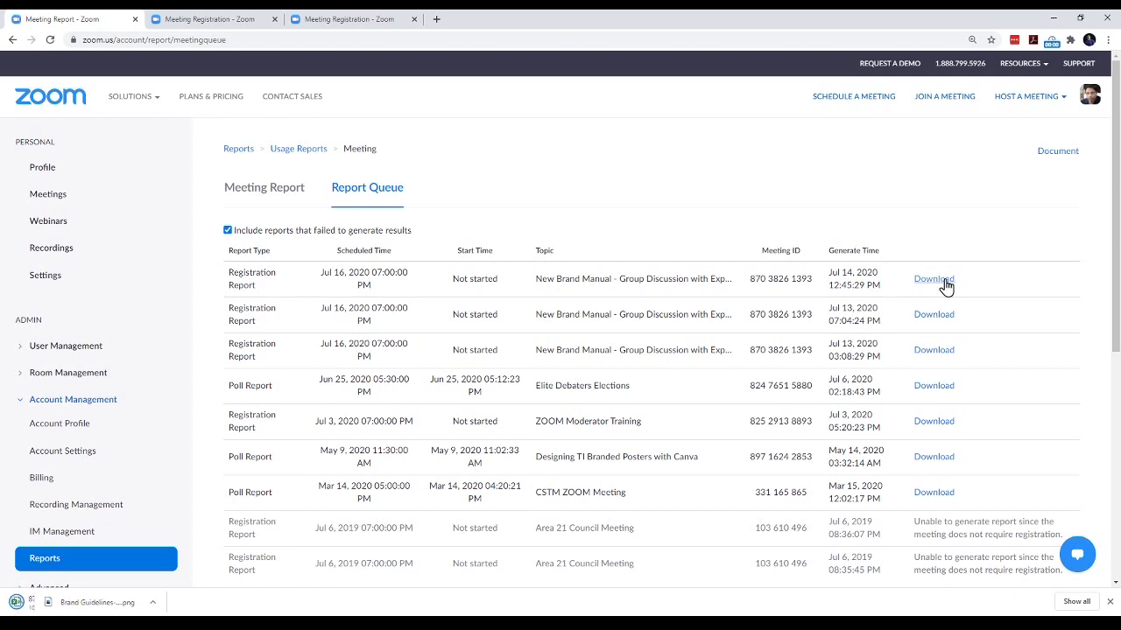